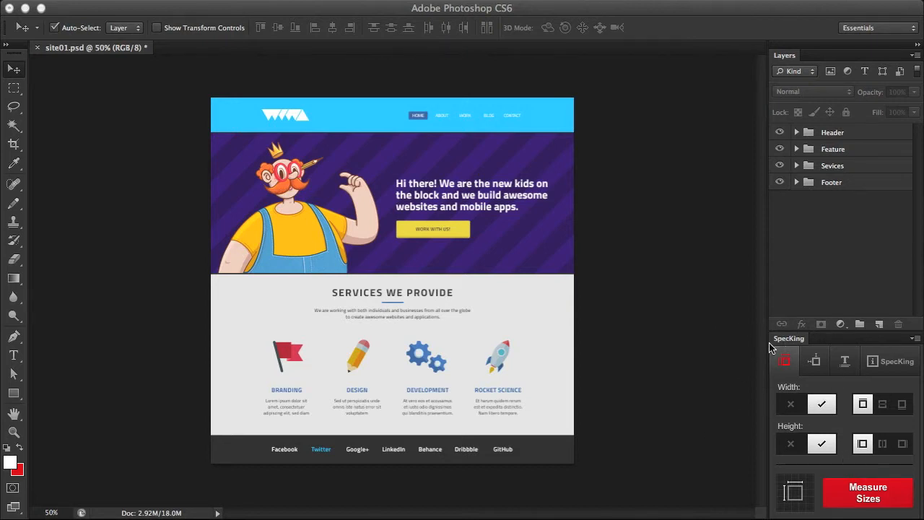
Look through the SpecKing options for measuring distances, getting text properties and measuring sizes
left_click(814, 362)
left_click(845, 363)
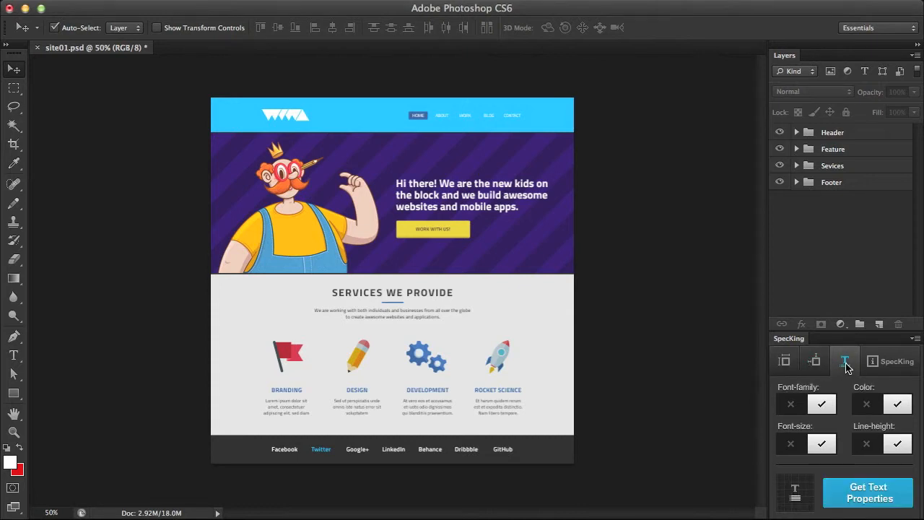
left_click(775, 365)
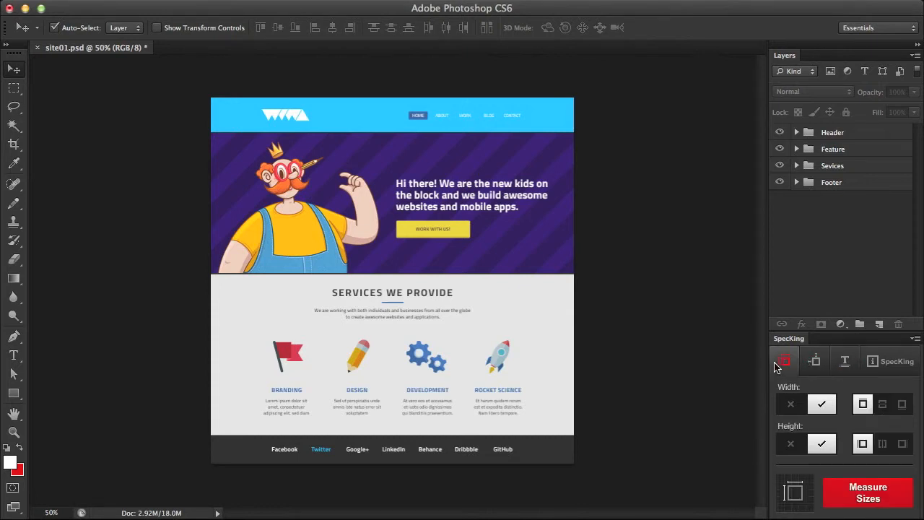
left_click(813, 365)
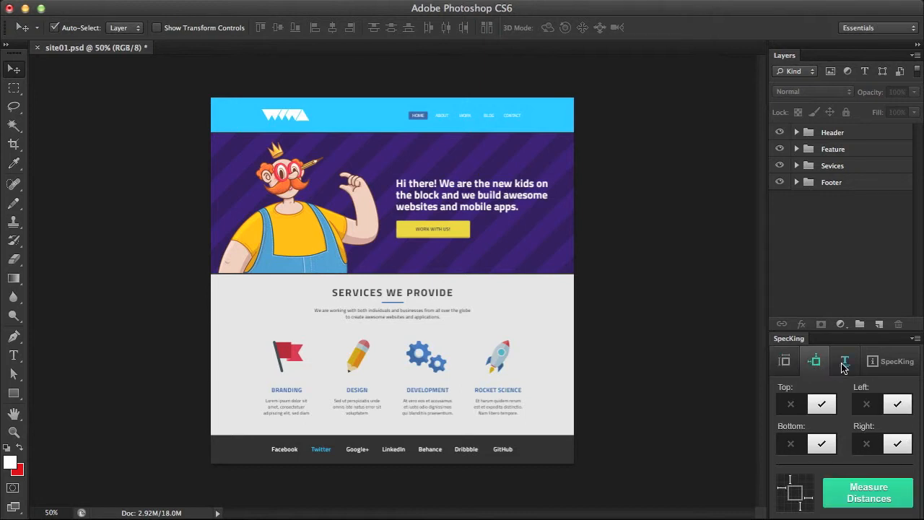
left_click(843, 367)
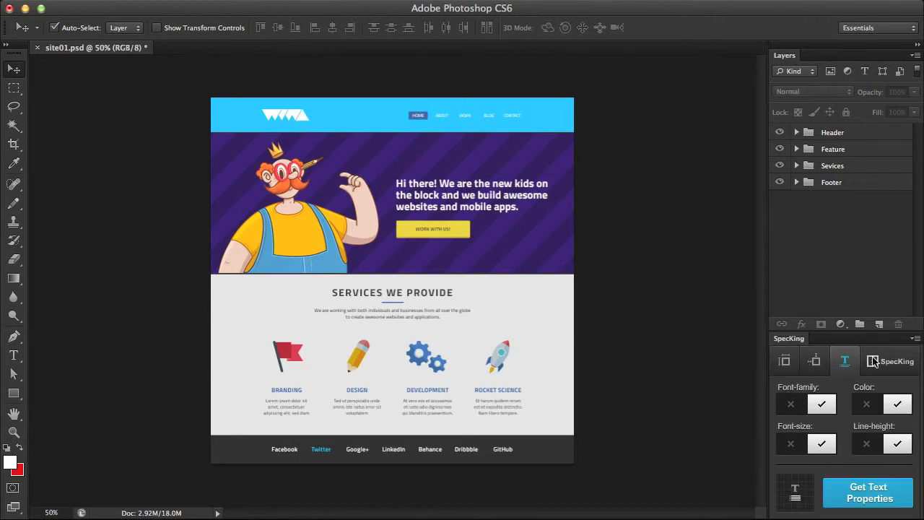
left_click(786, 362)
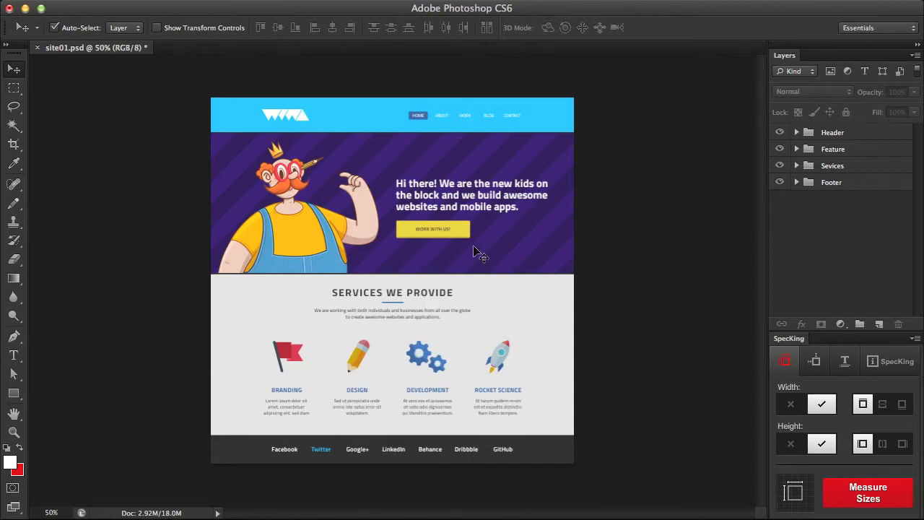
Annotate only the height of the header background, with width measuring off and the height line centred
key("super+plus")
key("super+plus")
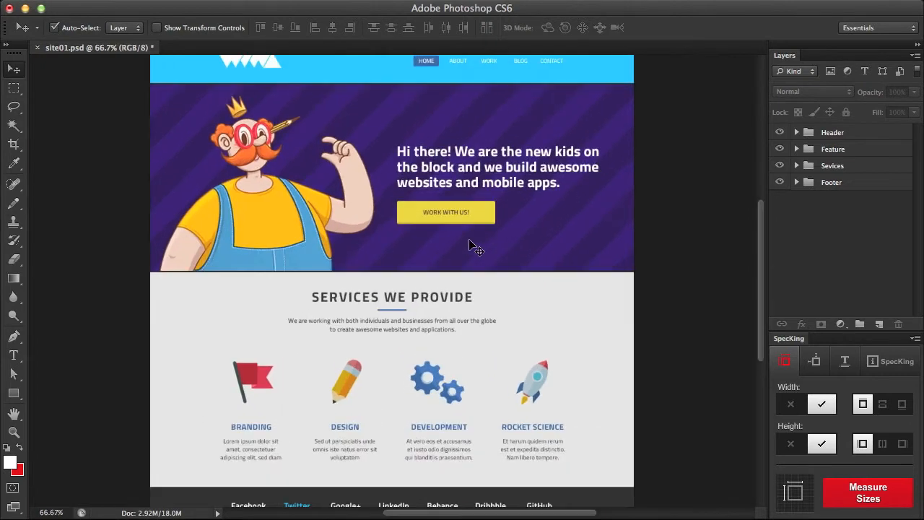
left_click_drag(465, 107, 447, 332)
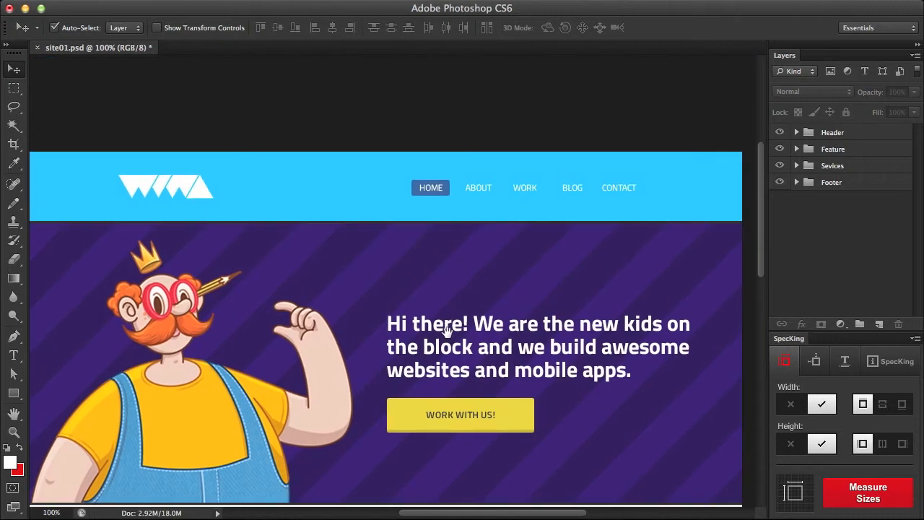
left_click(348, 205)
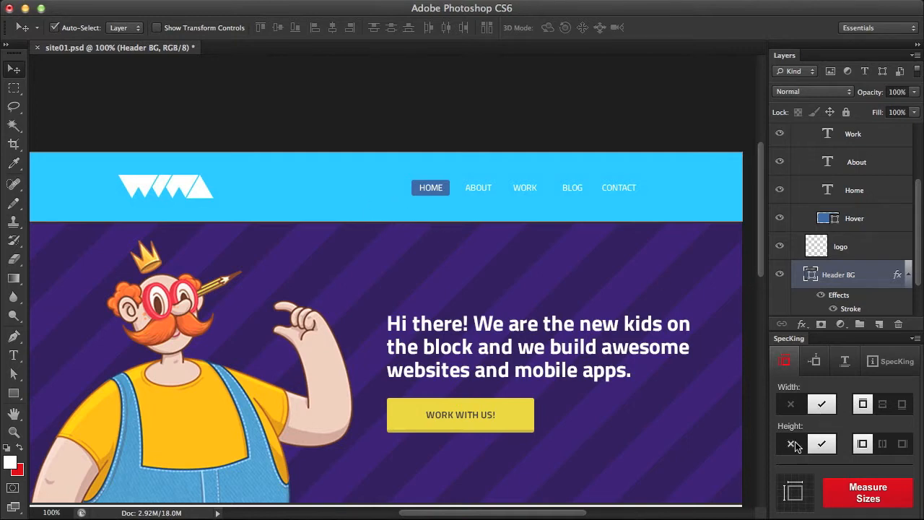
left_click(790, 404)
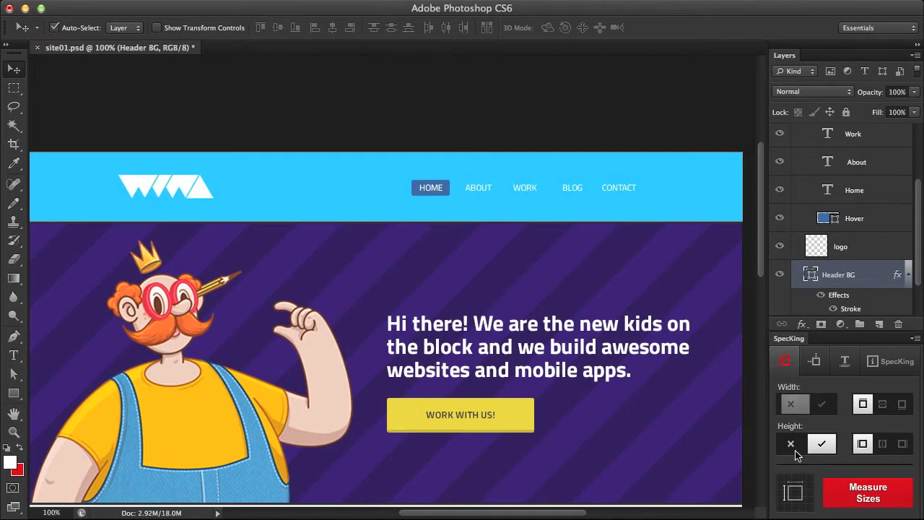
left_click(882, 444)
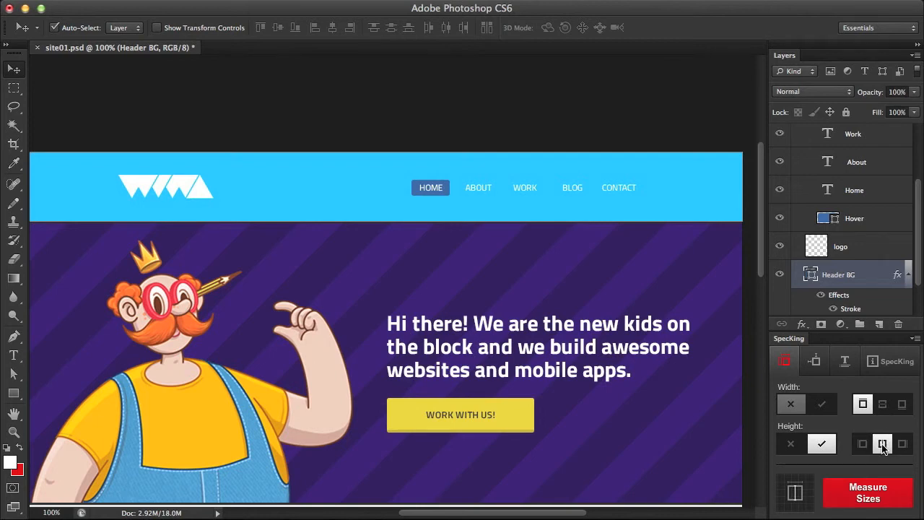
left_click(868, 491)
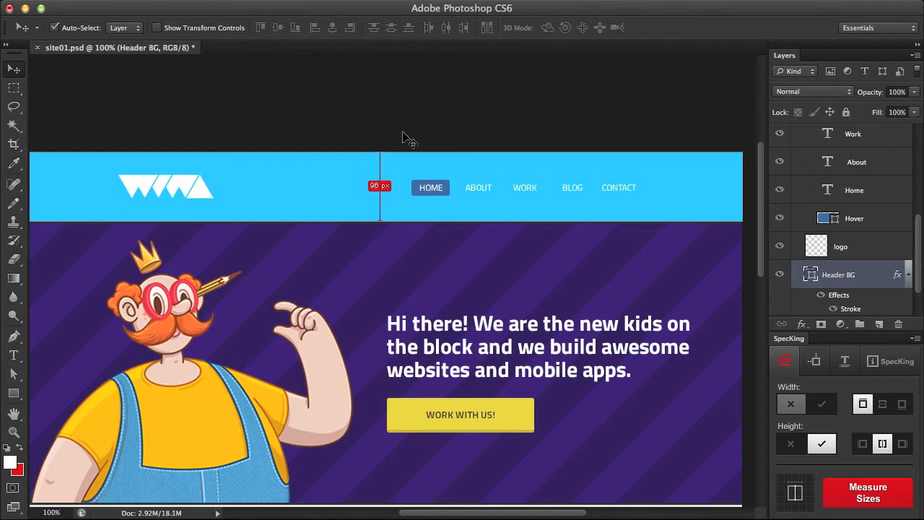
Annotate the header logo's width above it and its height along its left side
left_click(384, 274)
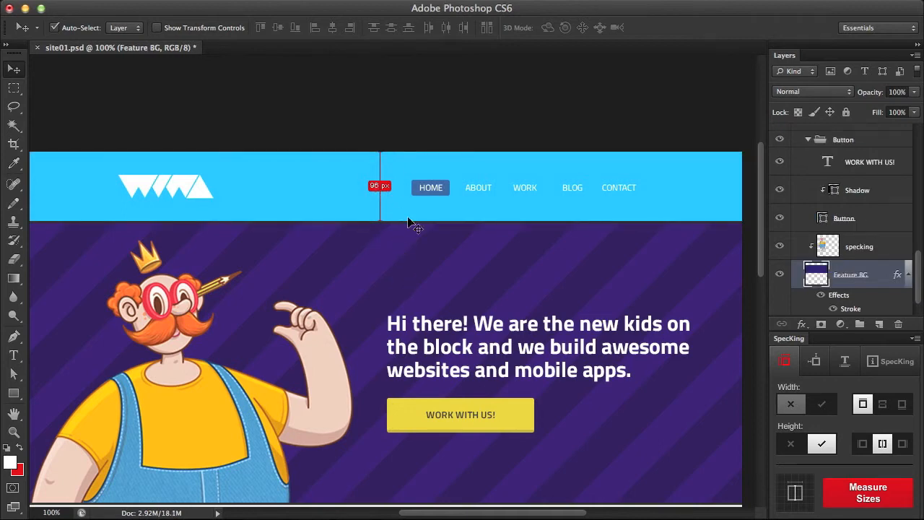
left_click_drag(408, 276, 481, 222)
left_click(256, 134)
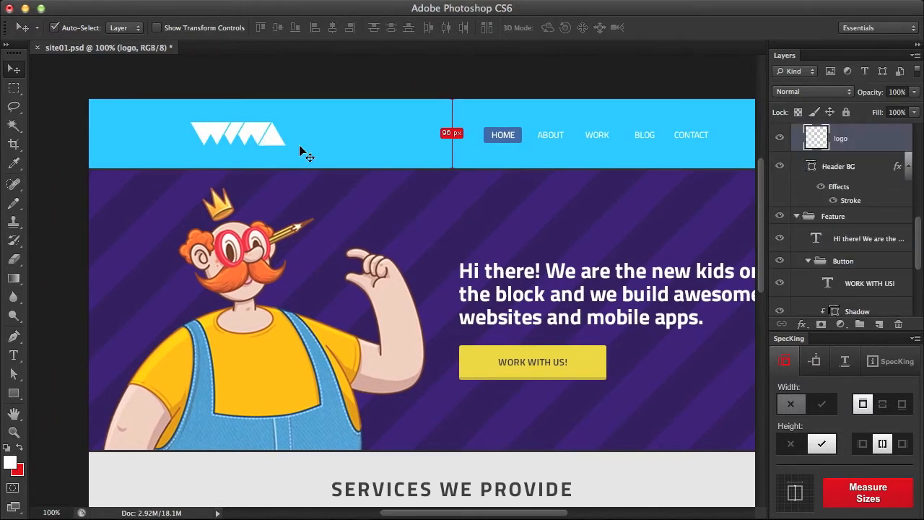
left_click(815, 404)
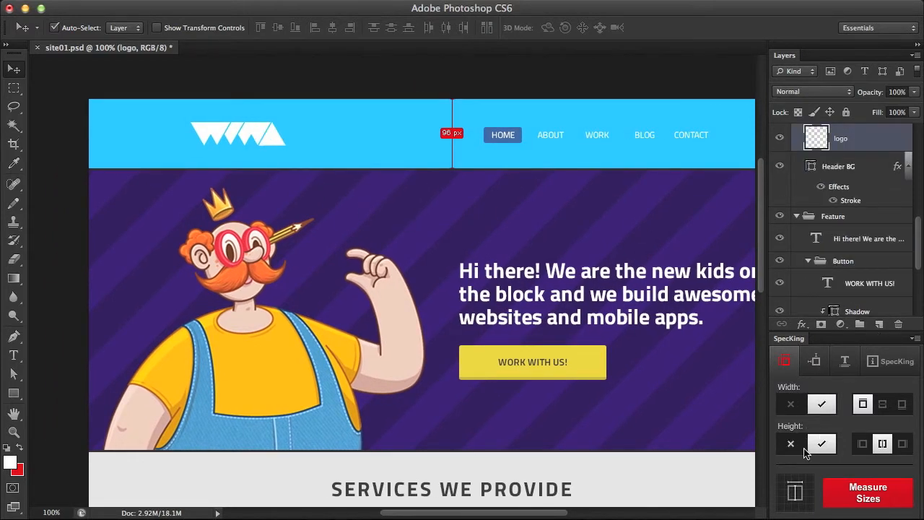
left_click(864, 445)
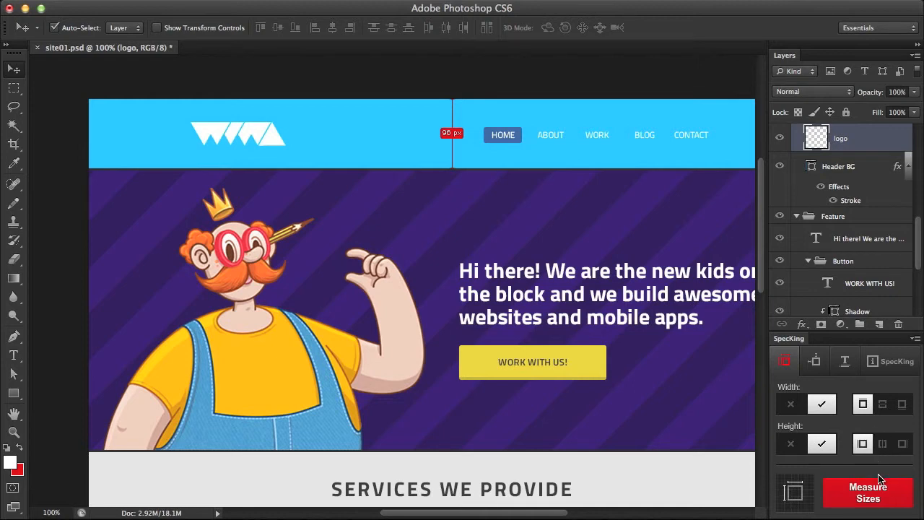
left_click(864, 498)
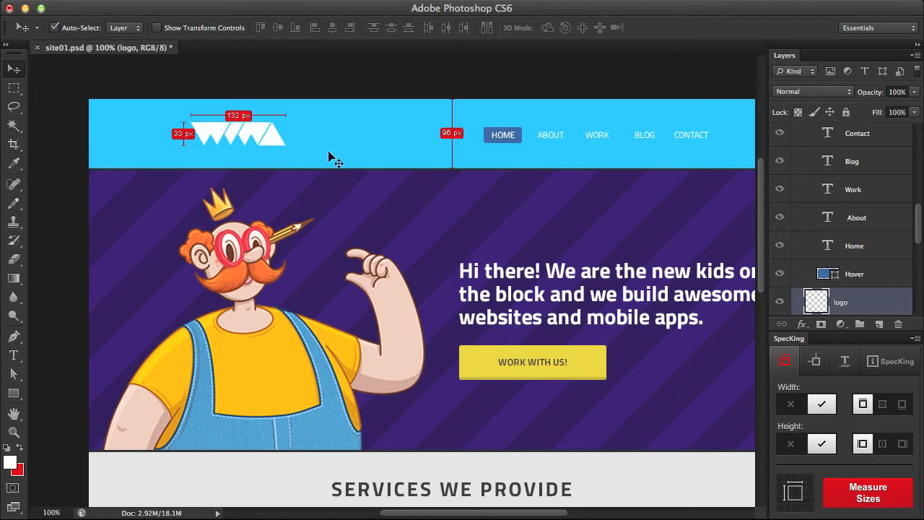
Annotate only the heights of the feature headline and the Work With Us button together, along their left sides
left_click_drag(618, 248, 520, 204)
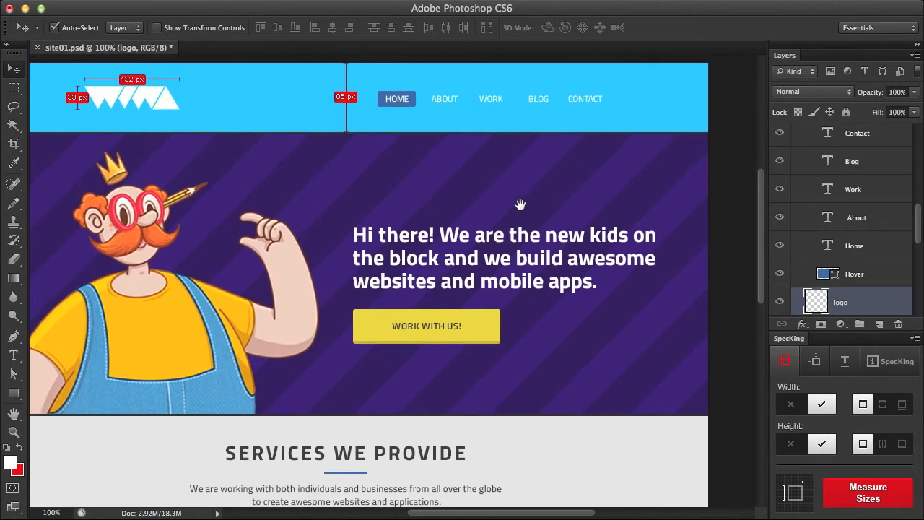
left_click(488, 329)
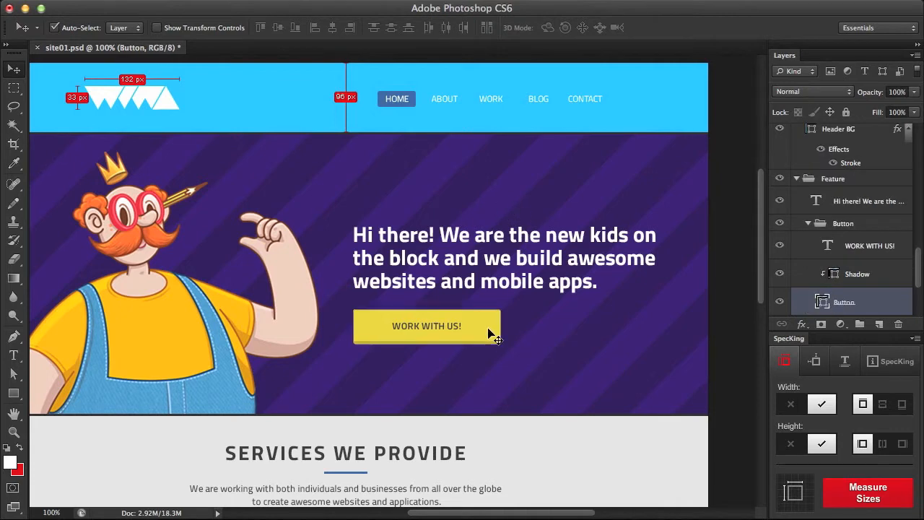
left_click(505, 266, "shift")
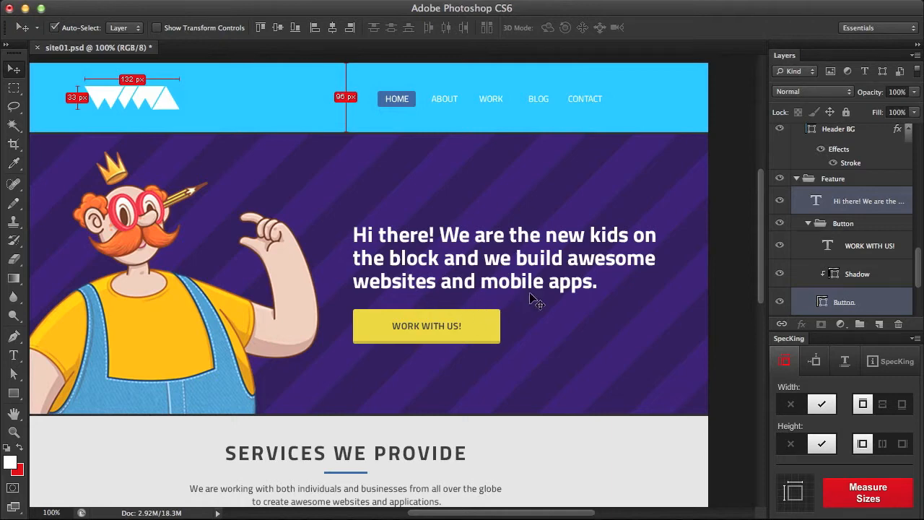
scroll(857, 304, "down", 2)
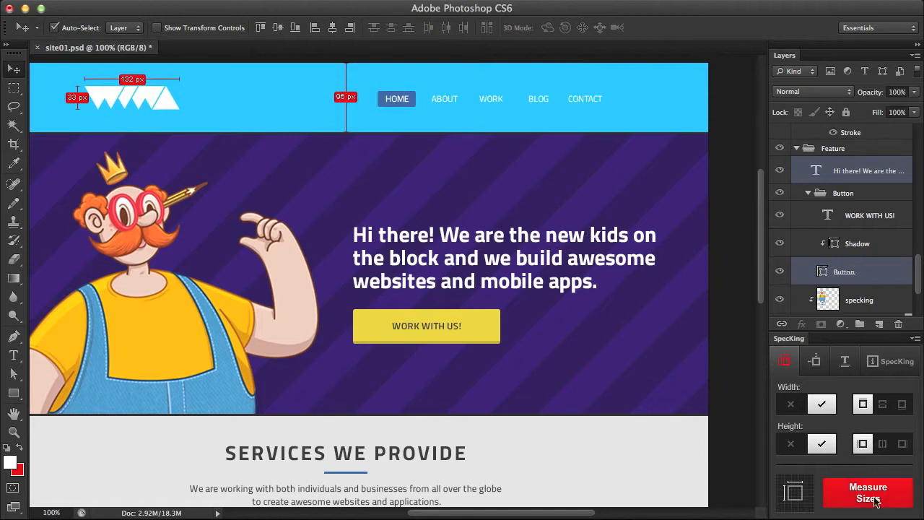
left_click(791, 405)
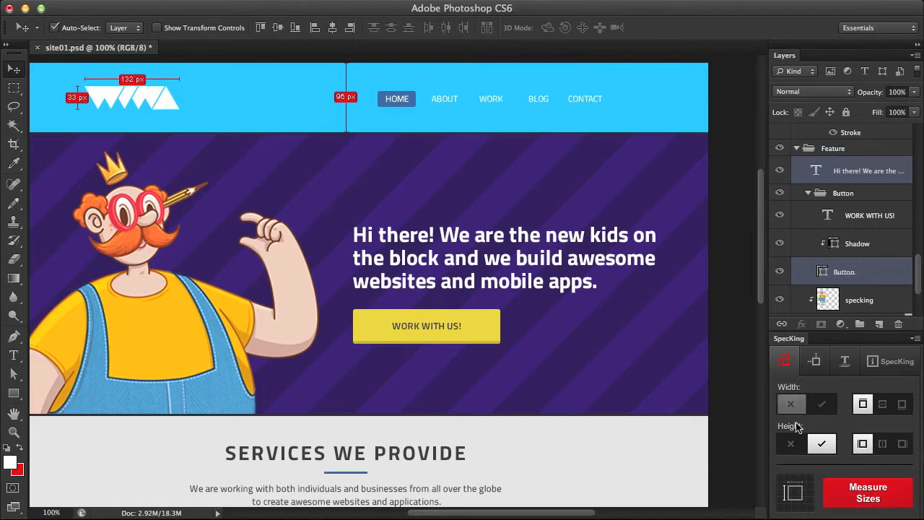
left_click(864, 495)
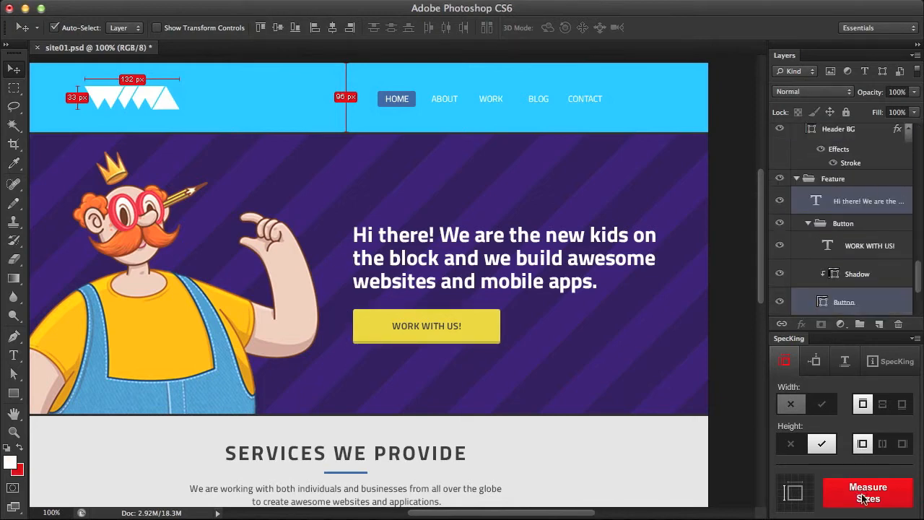
left_click_drag(386, 317, 408, 360)
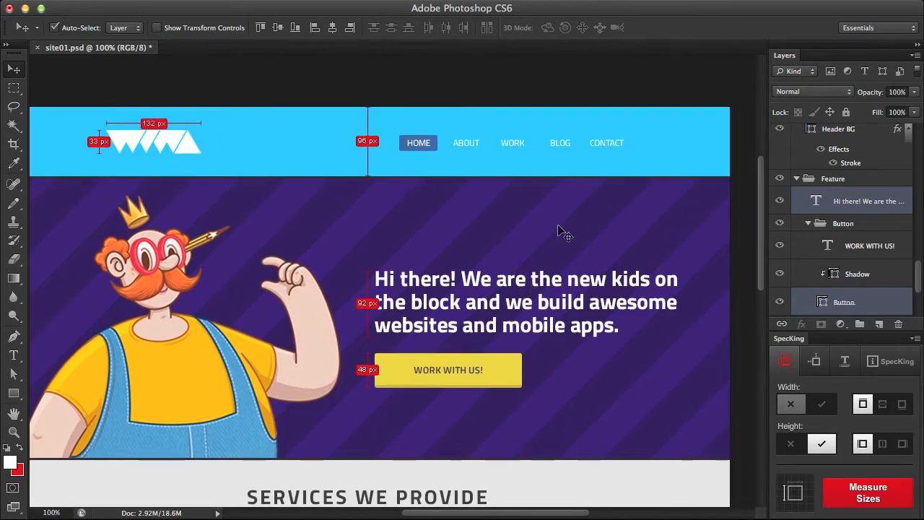
Annotate the whole Menu group in the header with its width above and its height along the right side
scroll(556, 231, "up", 3)
scroll(555, 231, "right", 3)
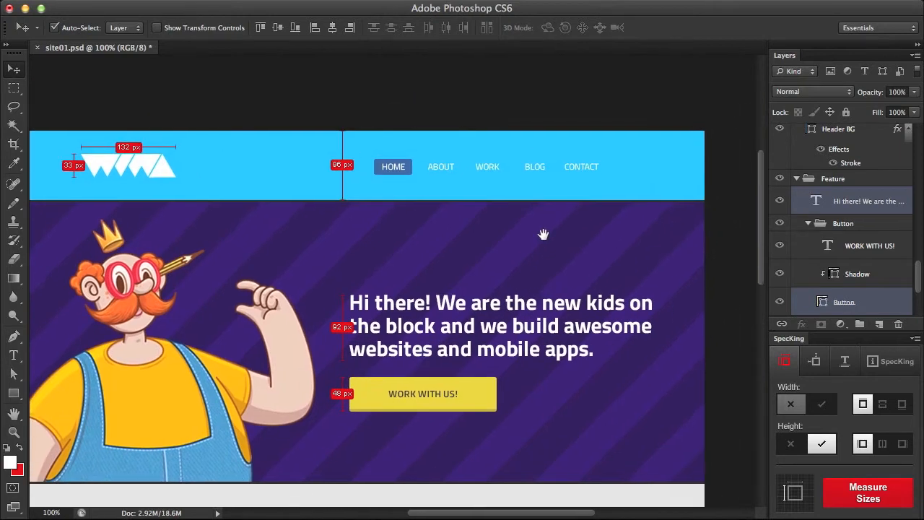
left_click(452, 176)
scroll(877, 188, "up", 3)
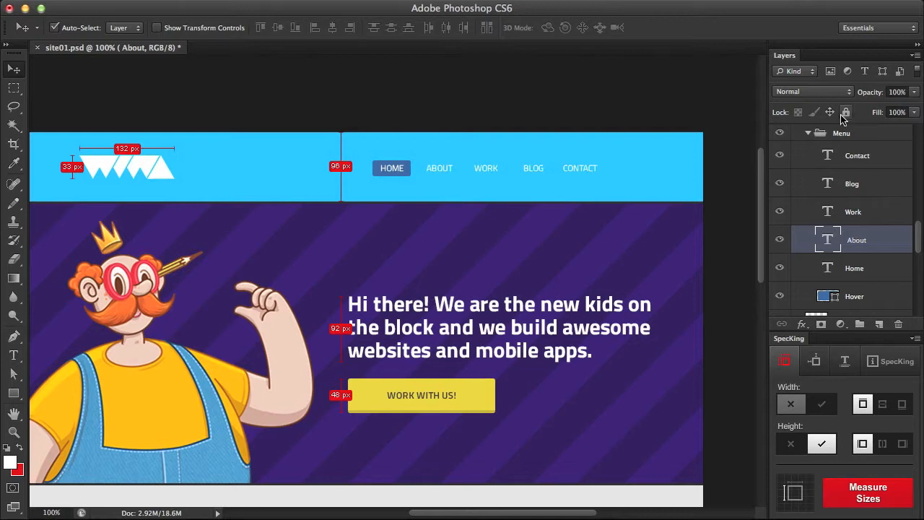
left_click(830, 158)
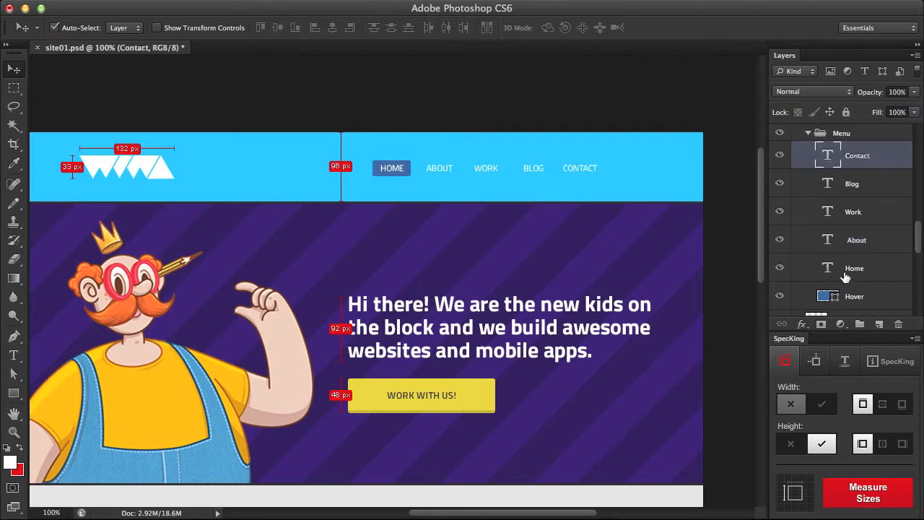
left_click(846, 276)
left_click(849, 162)
left_click(840, 134)
scroll(870, 216, "up", 3)
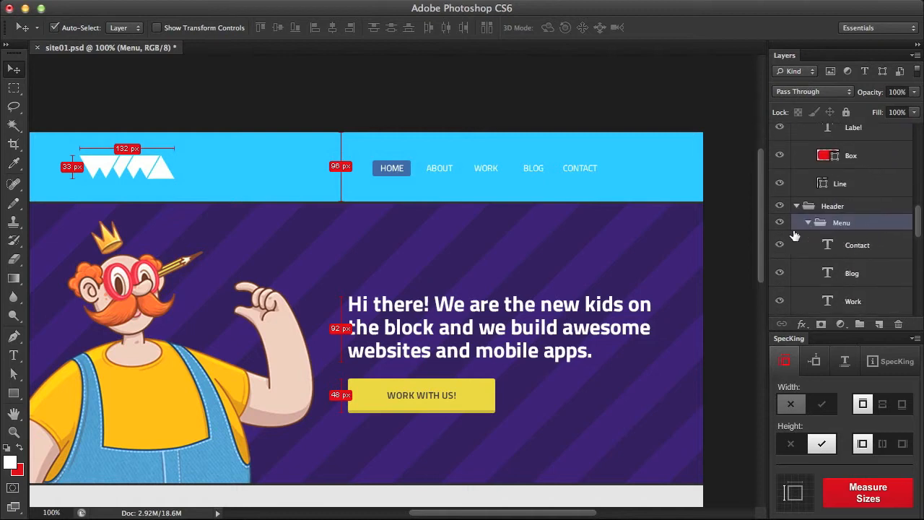
left_click(808, 224)
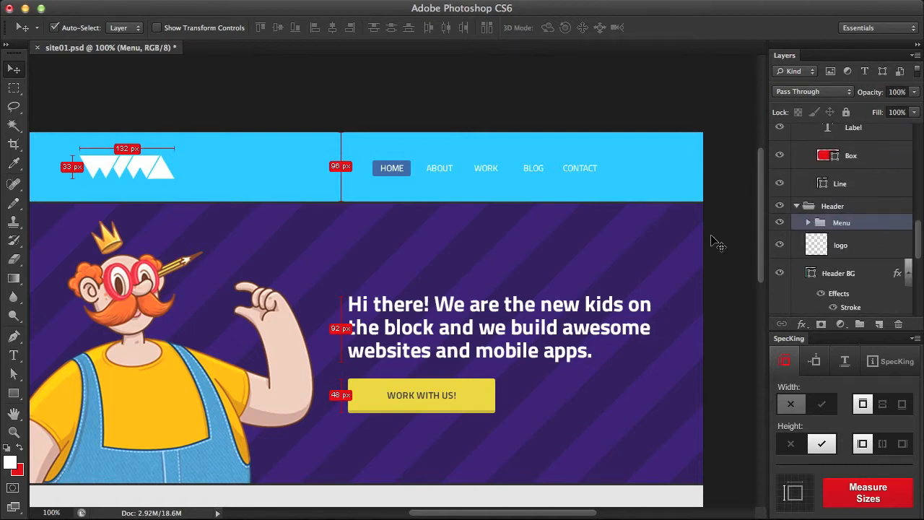
left_click(822, 405)
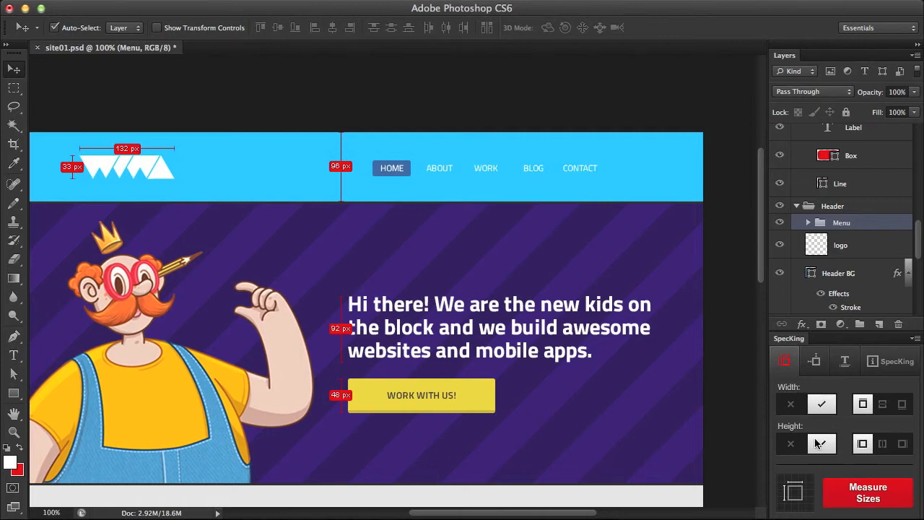
left_click(902, 444)
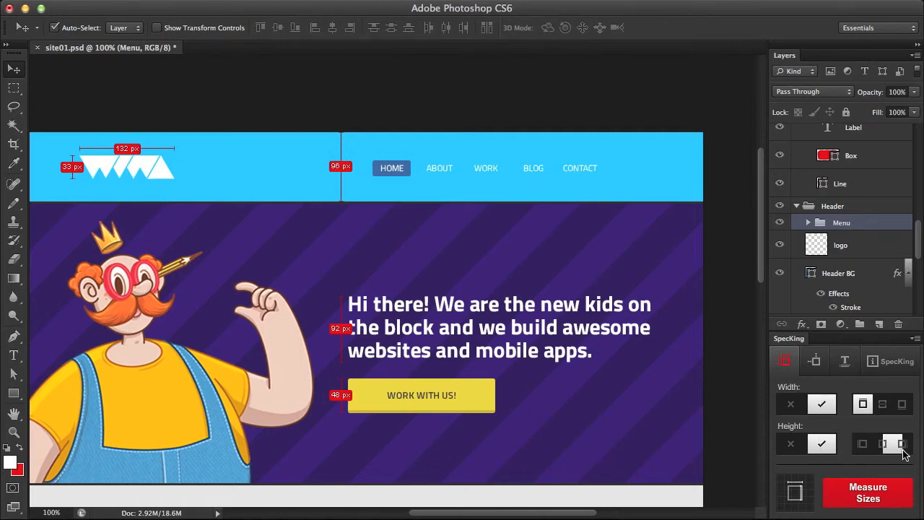
left_click(873, 497)
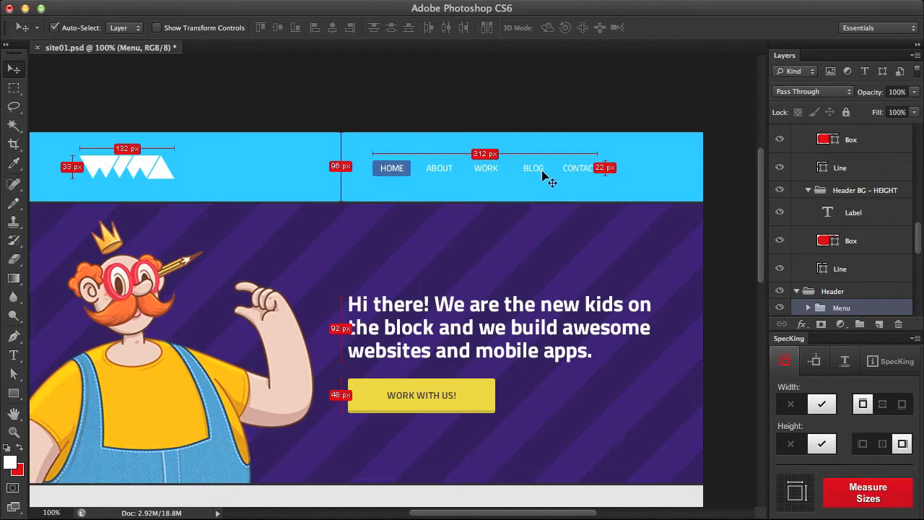
Move the menu's height label to the right so it clears the Contact item
left_click(615, 173)
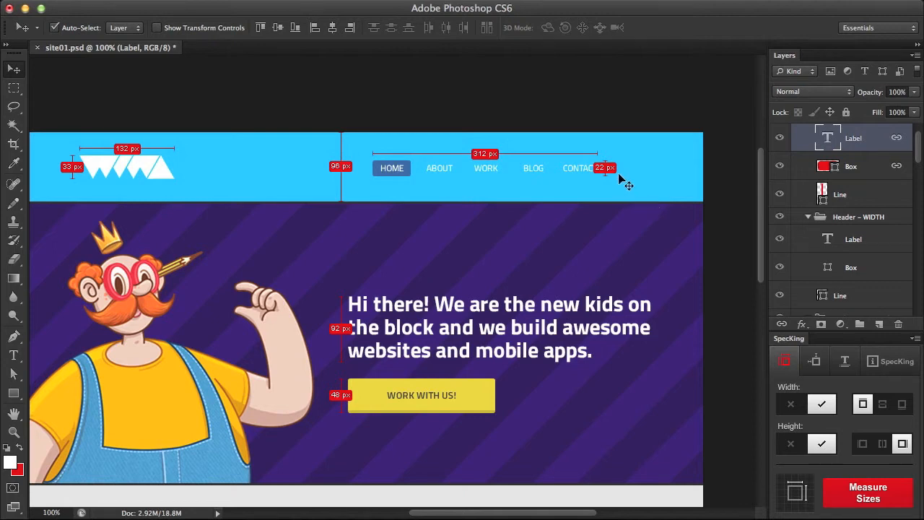
left_click(617, 169)
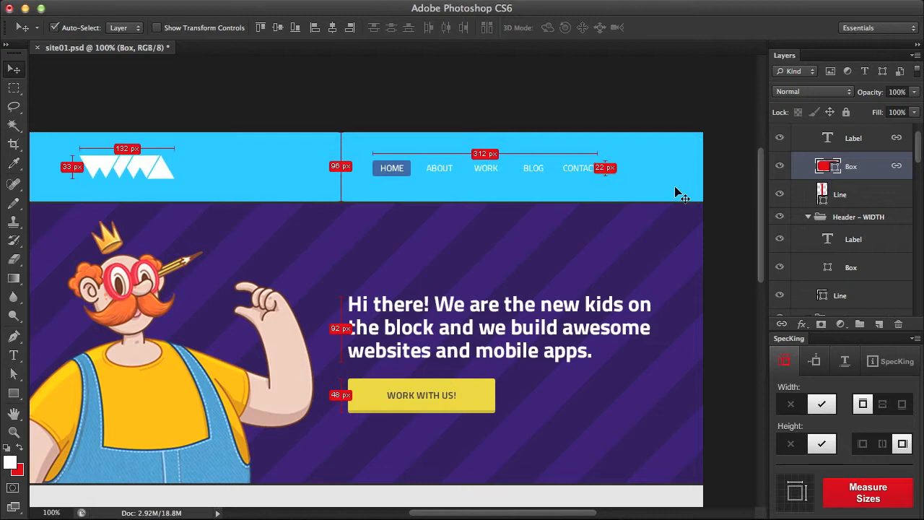
left_click_drag(606, 170, 620, 171)
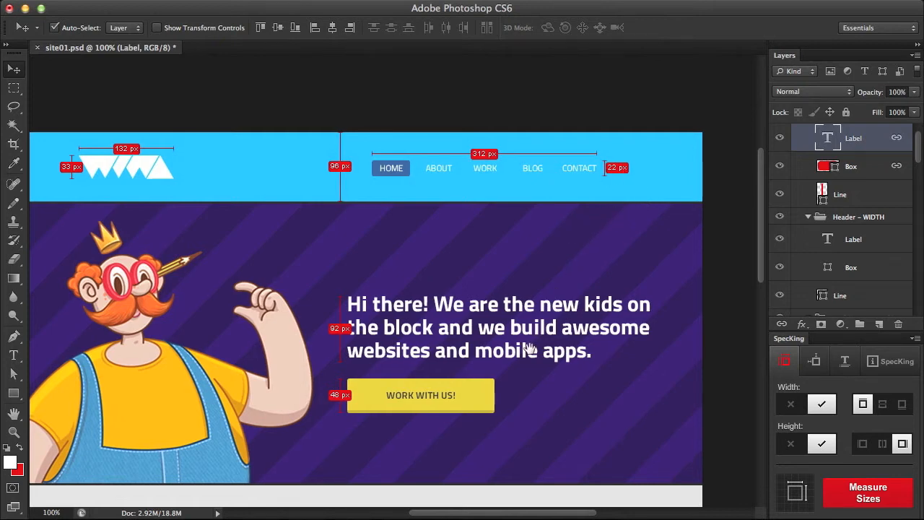
Draw a narrow rectangular marquee selection across the gap between the character's thumb and index finger
scroll(514, 398, "down", 10)
scroll(514, 398, "left", 4)
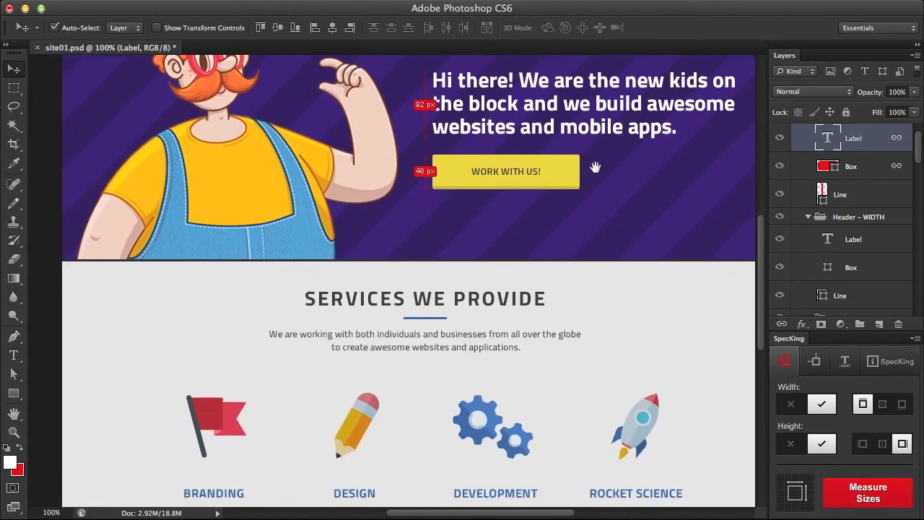
scroll(571, 279, "down", 8)
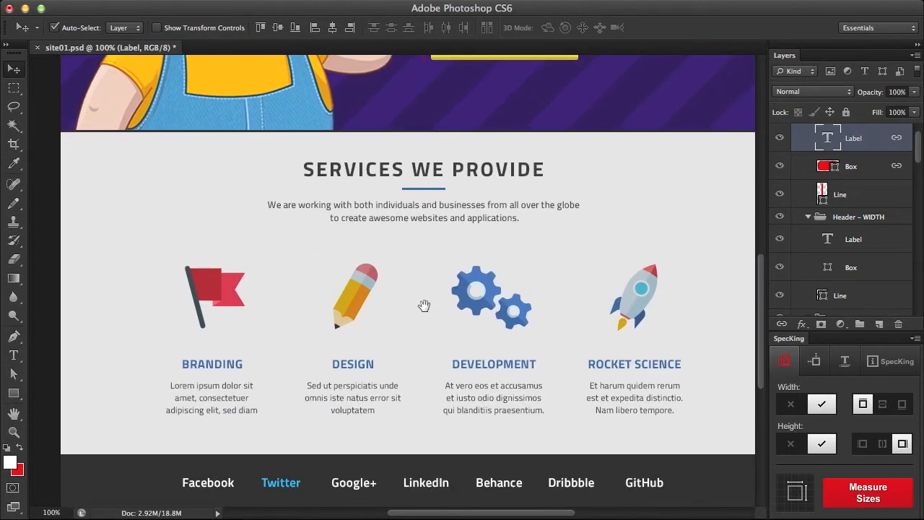
scroll(423, 254, "left", 1)
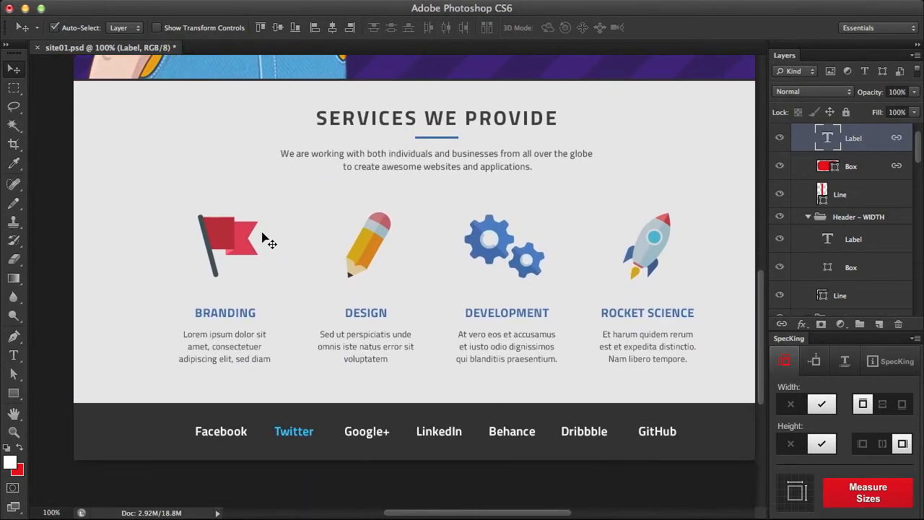
left_click(14, 87)
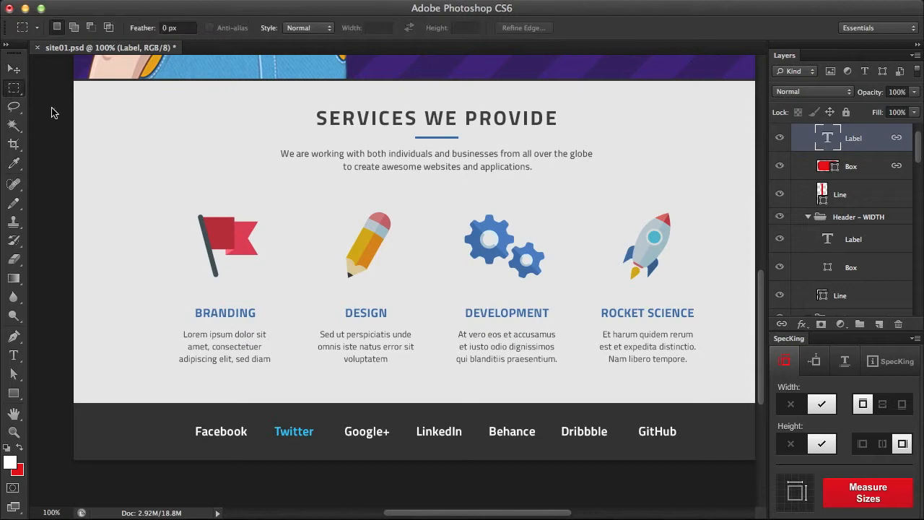
scroll(291, 210, "up", 5)
scroll(291, 209, "right", 3)
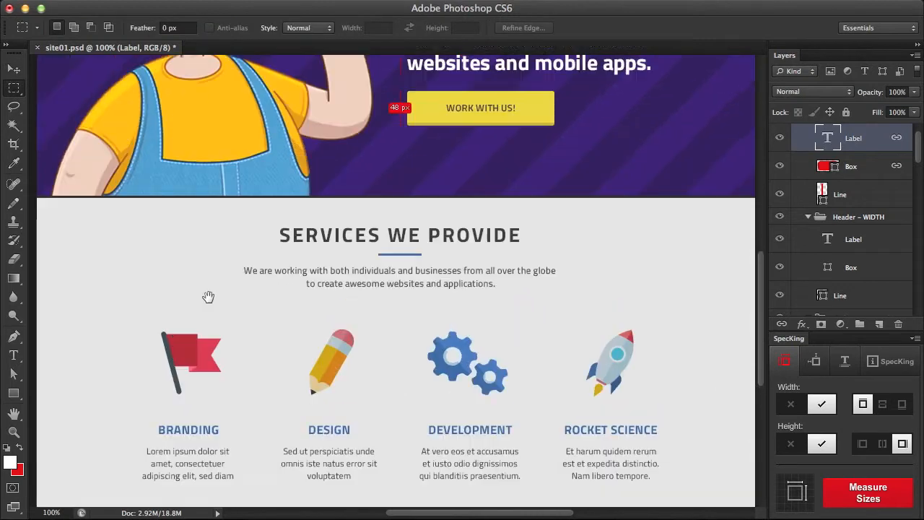
left_click_drag(157, 236, 307, 380)
key("super+plus")
key("super+plus")
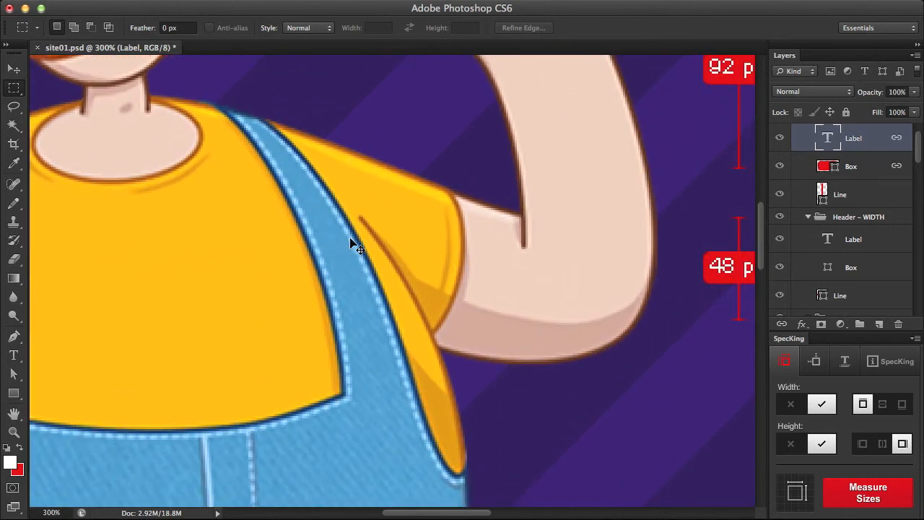
left_click_drag(371, 227, 308, 410)
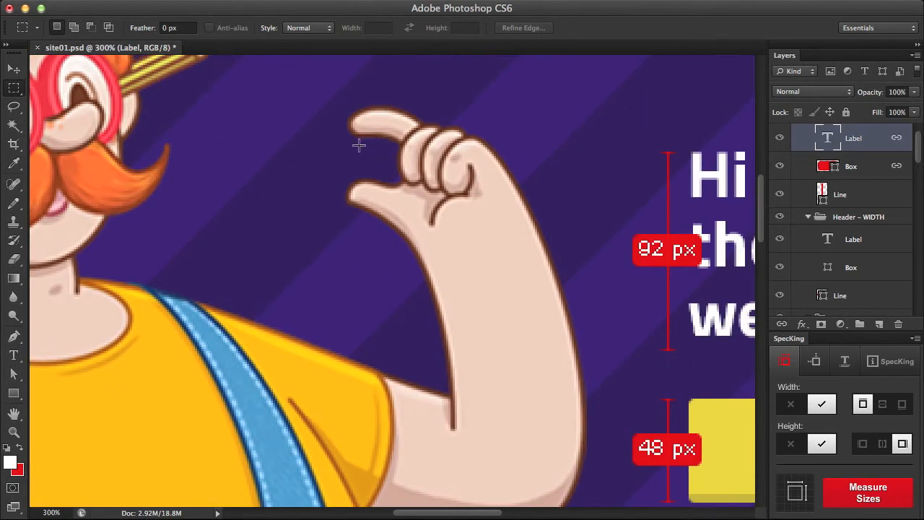
left_click_drag(356, 136, 368, 178)
Subtract thin strips from the selection's upper and lower edges so it spans about 18 px between the fingertips
key("super+plus")
key("super+plus")
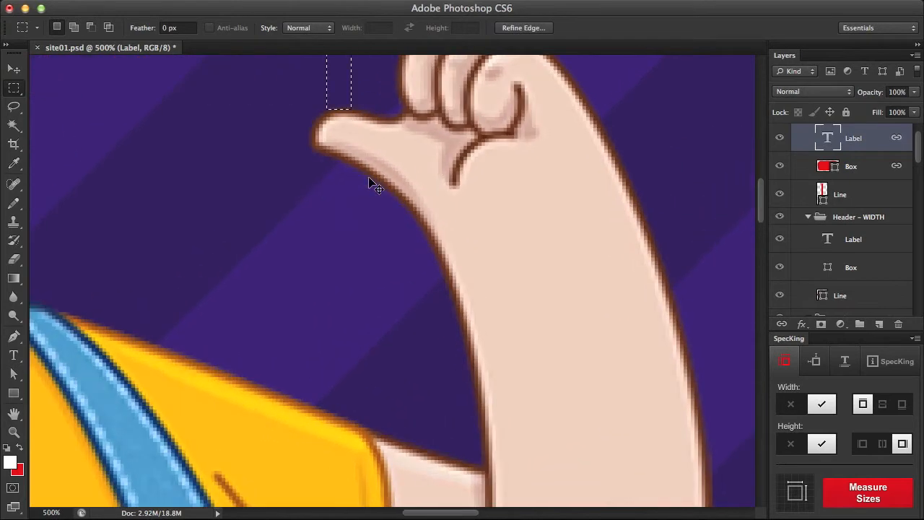
left_click_drag(484, 108, 484, 323)
left_click_drag(311, 211, 372, 222)
key("super+z")
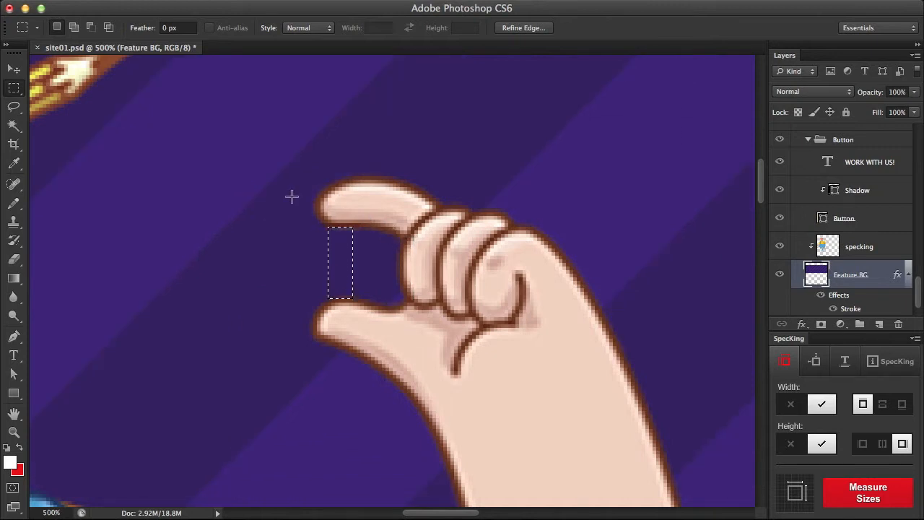
left_click_drag(292, 172, 388, 229)
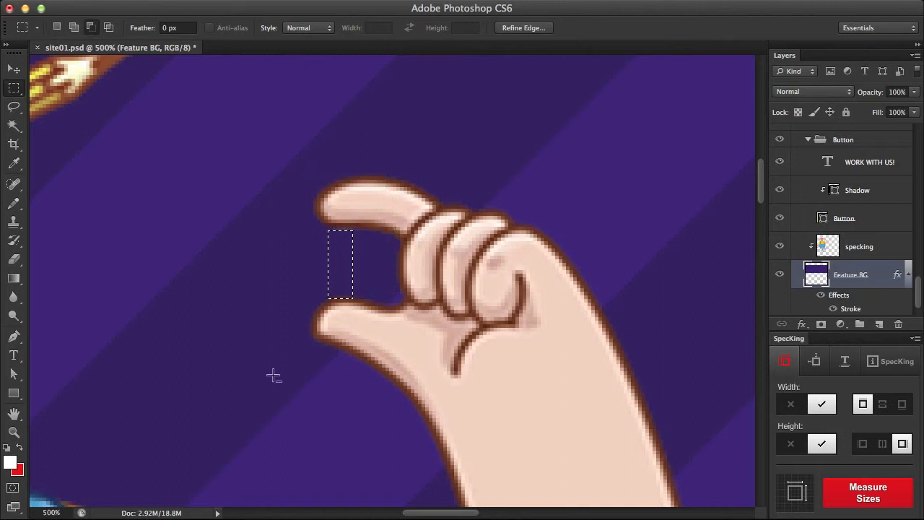
left_click_drag(274, 370, 391, 304)
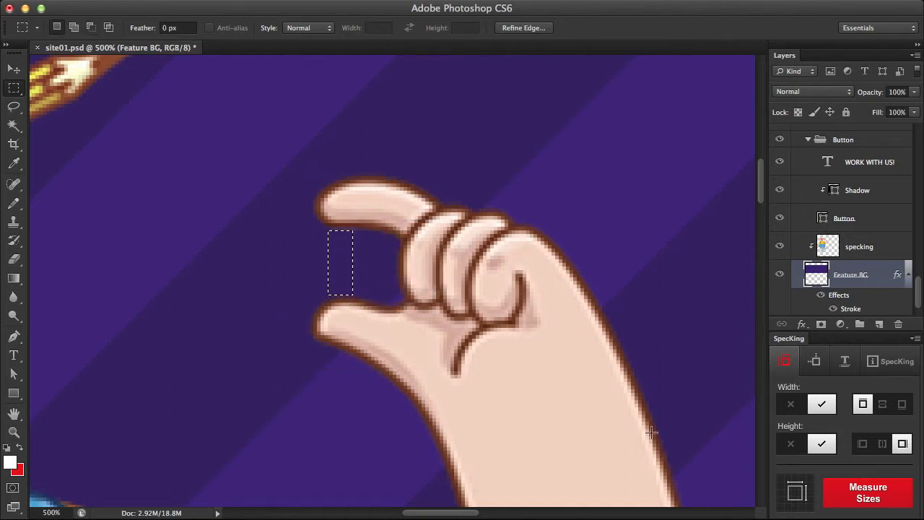
Annotate only the height of the selected gap between the fingers, with the line centred in the selection, and deselect
left_click(791, 403)
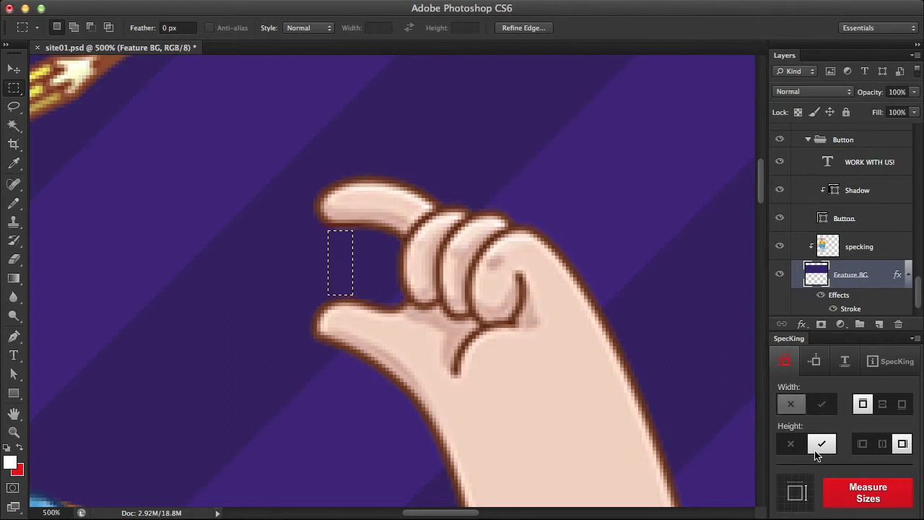
left_click(882, 443)
left_click(863, 495)
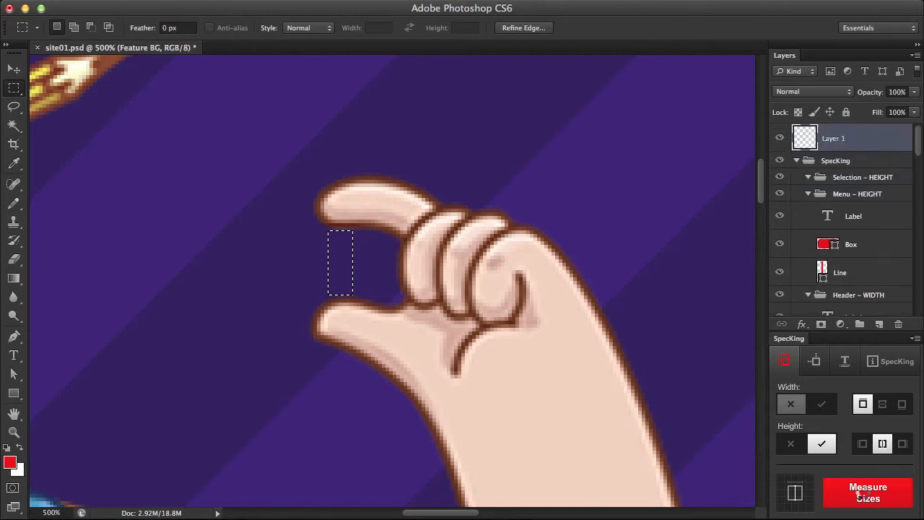
left_click(549, 436)
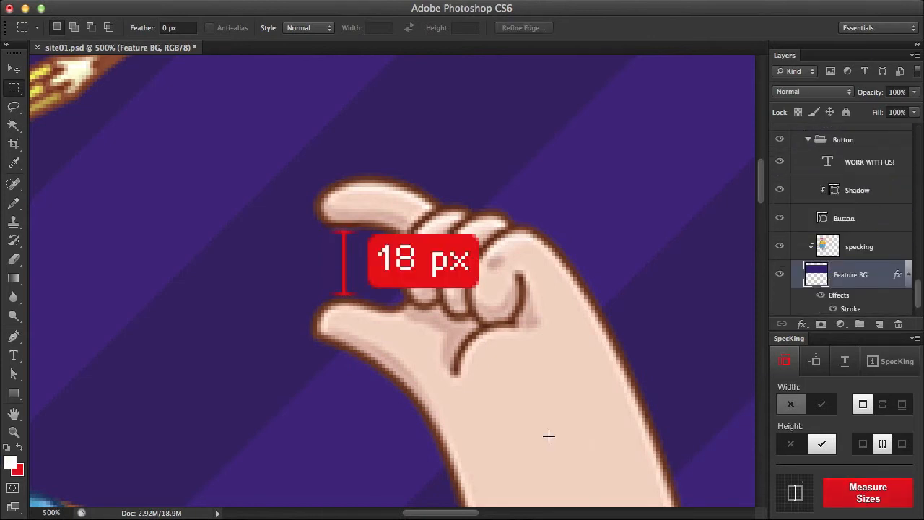
Select the header logo and set SpecKing to measure only its top and left distances
key("super+minus")
key("super+minus")
key("super+minus")
key("super+minus")
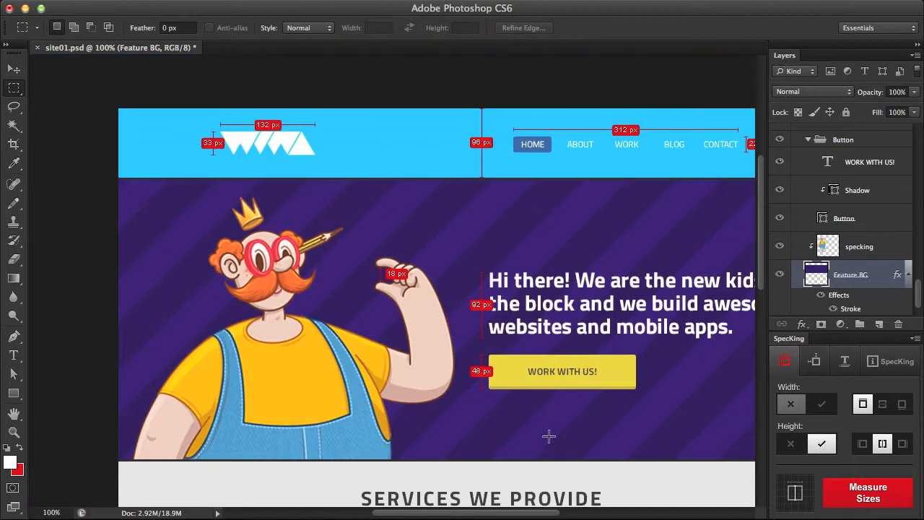
key("super+minus")
key("super+minus")
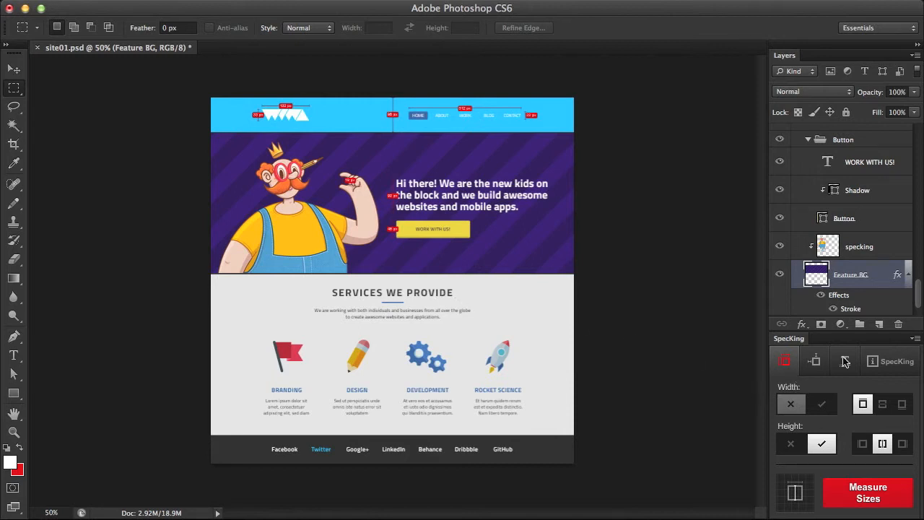
left_click(814, 361)
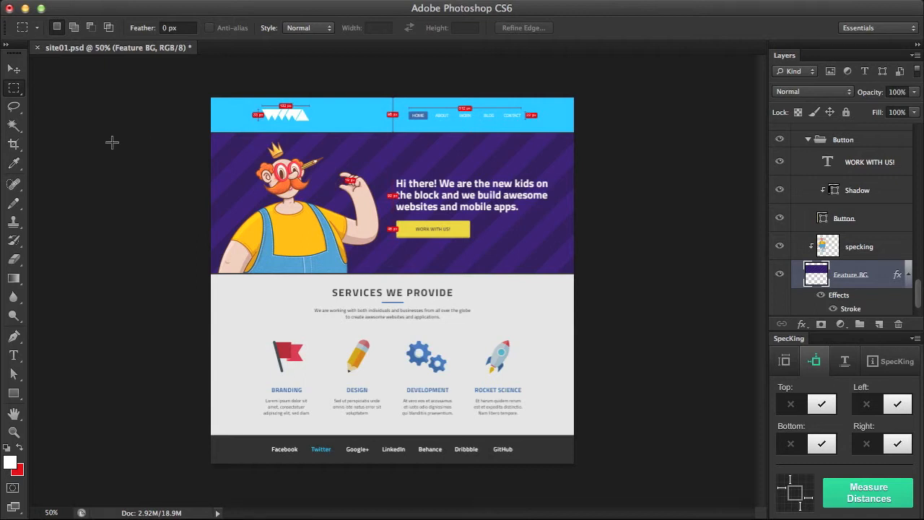
left_click(14, 69)
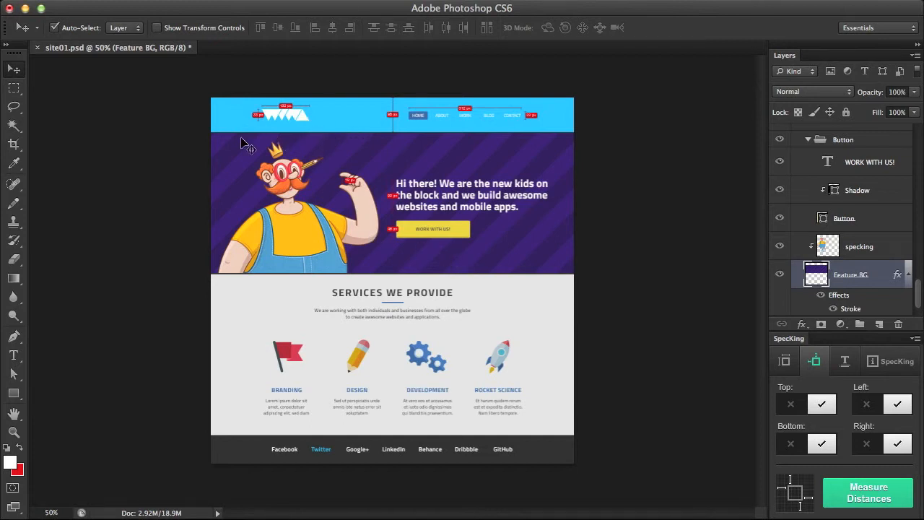
left_click(304, 116)
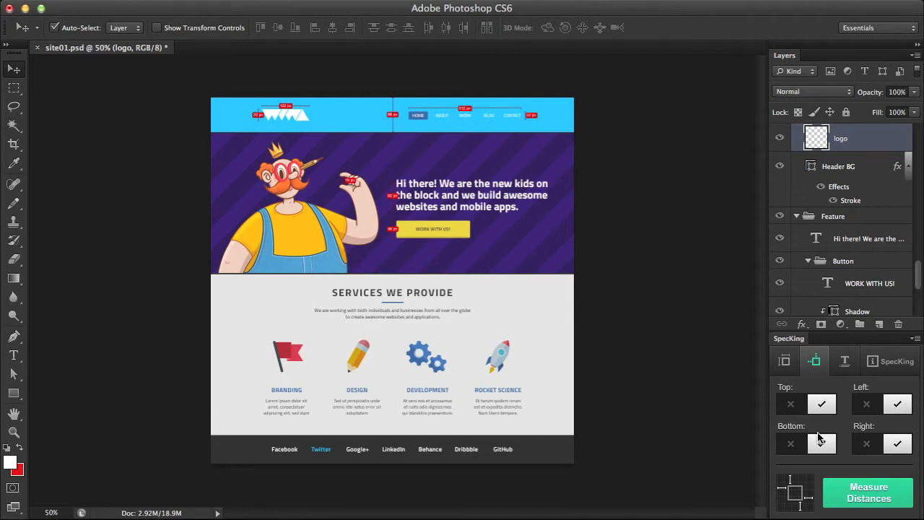
left_click(790, 445)
left_click(867, 445)
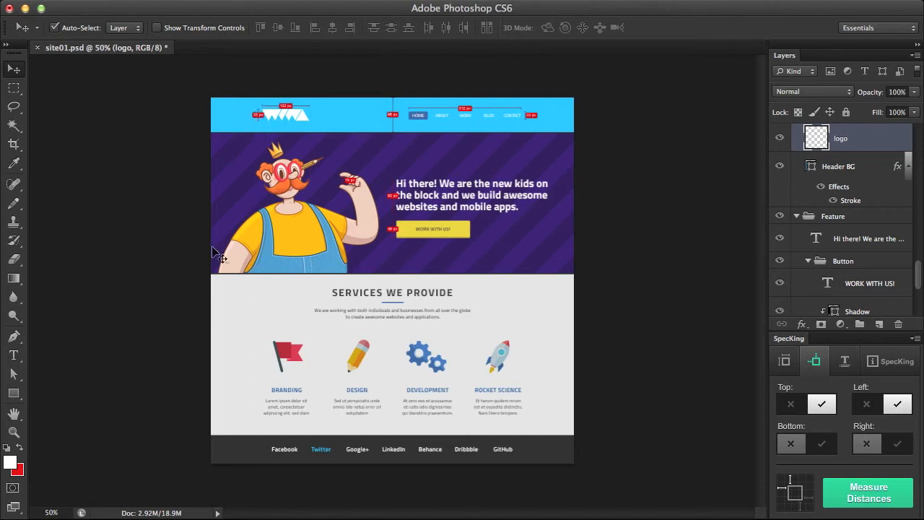
Set the background color to black (000000) for the distance annotations and return to the Move tool
left_click(18, 473)
type("0")
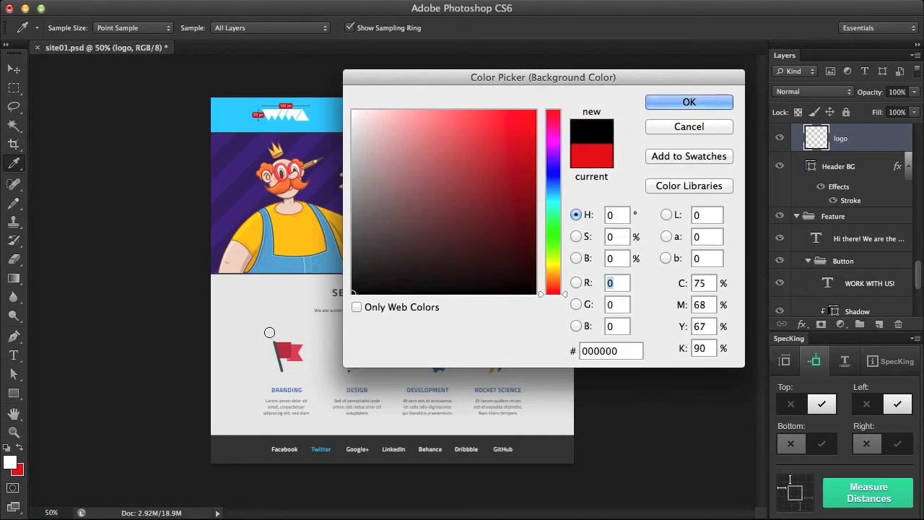
left_click(689, 102)
key("v")
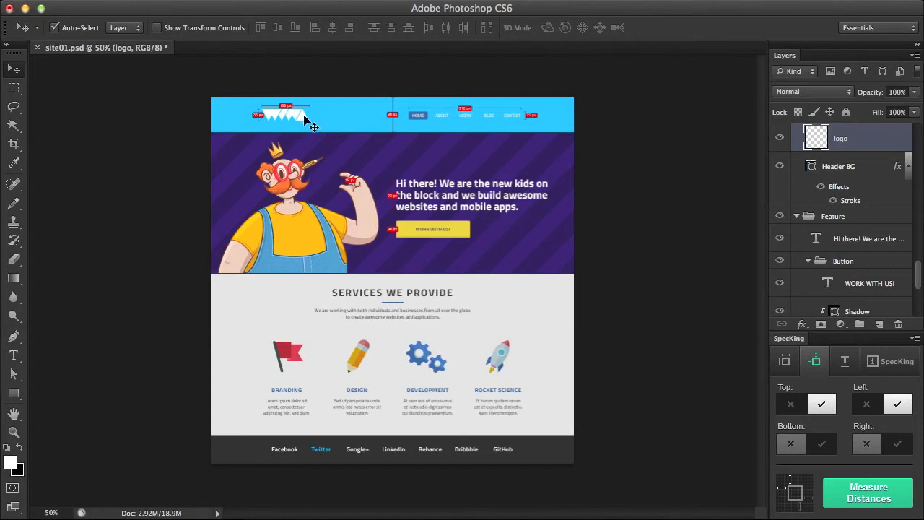
Annotate the logo's distances to the top and left edges of the design
left_click(856, 496)
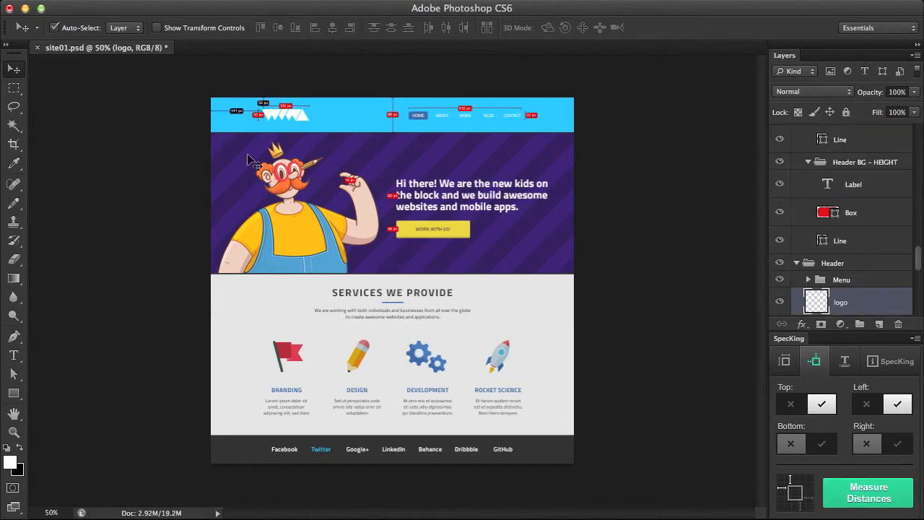
key("super+equal")
key("super+equal")
left_click_drag(248, 160, 451, 383)
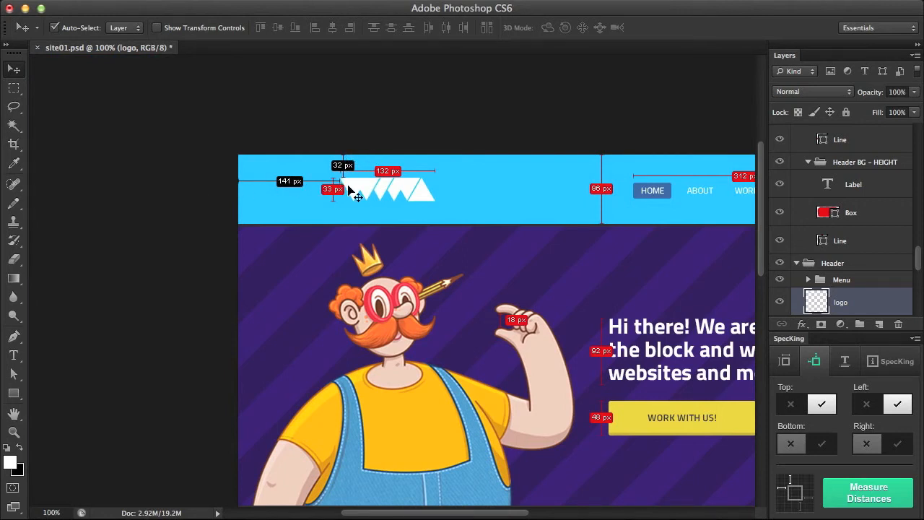
Load the Button shape's outline as a selection and make the WORK WITH US! text layer active
left_click_drag(494, 245, 267, 130)
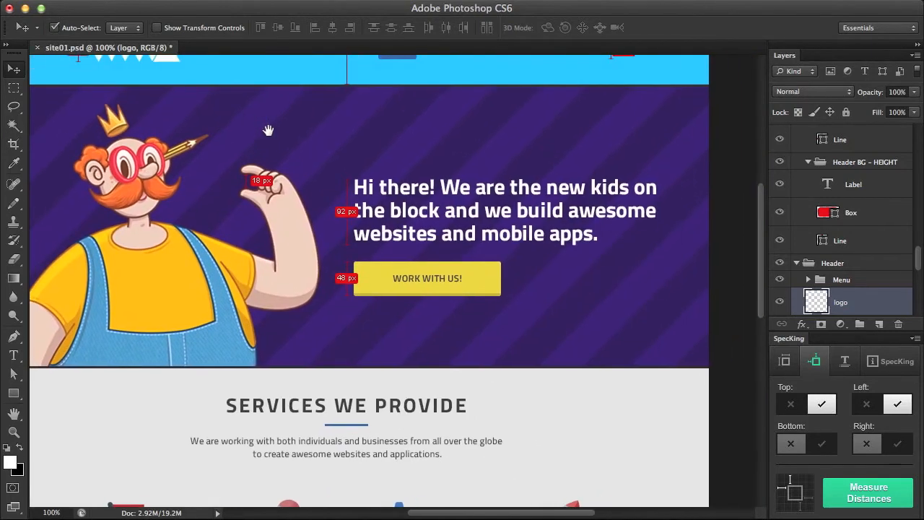
left_click(409, 282)
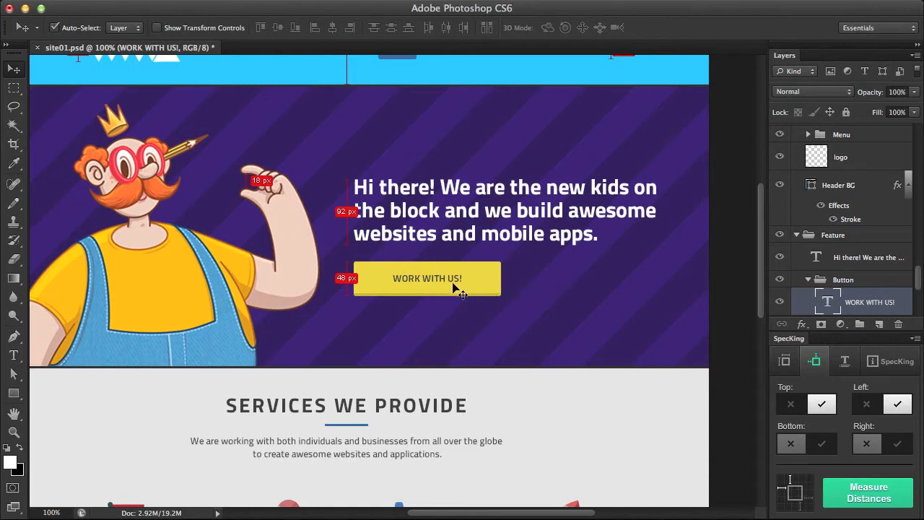
left_click(489, 286)
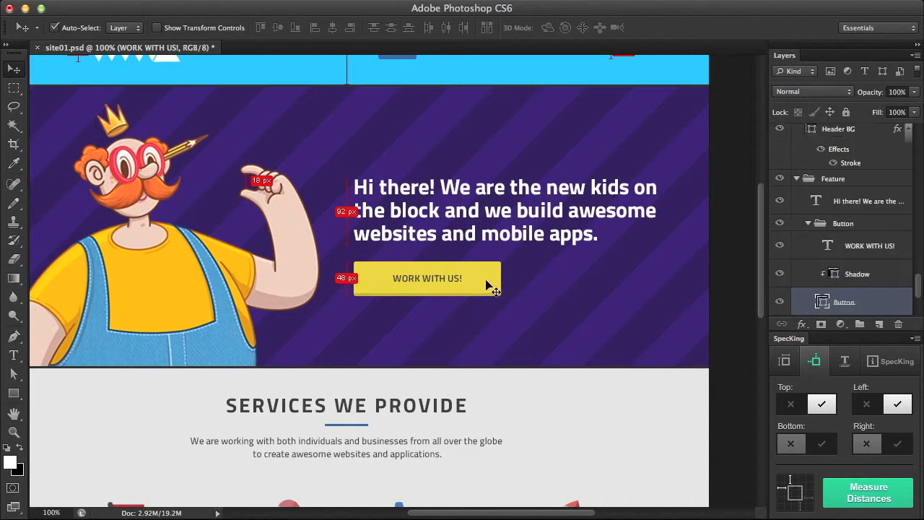
left_click(822, 302, "ctrl")
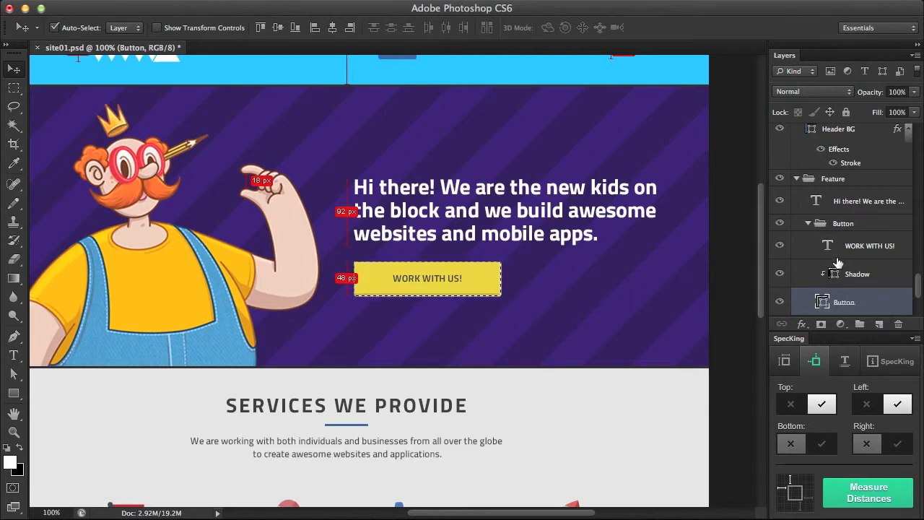
left_click(859, 251)
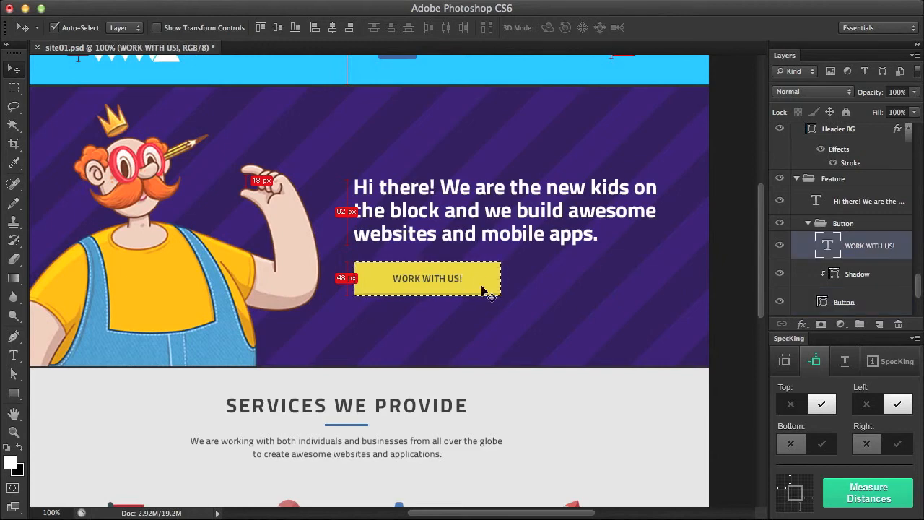
Annotate only the left and right distances between the WORK WITH US! text and the button's edges, and deselect
left_click(897, 443)
left_click(792, 407)
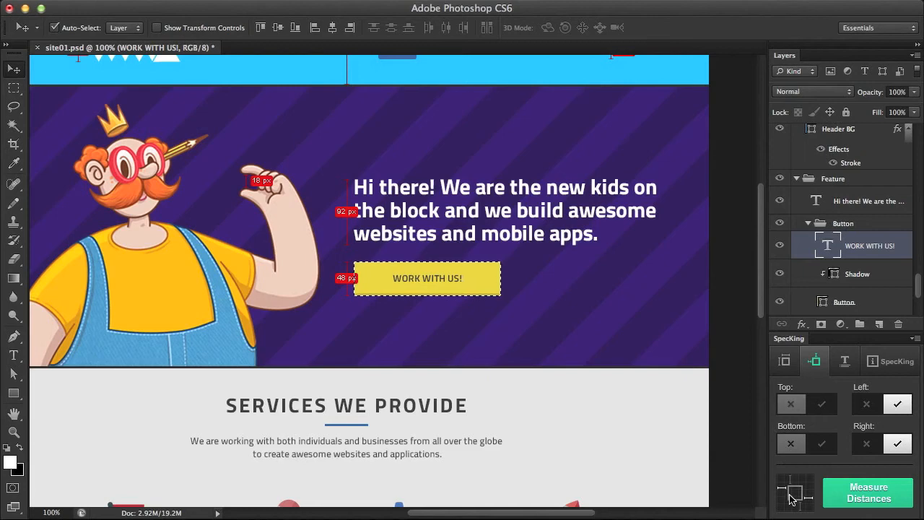
left_click(869, 491)
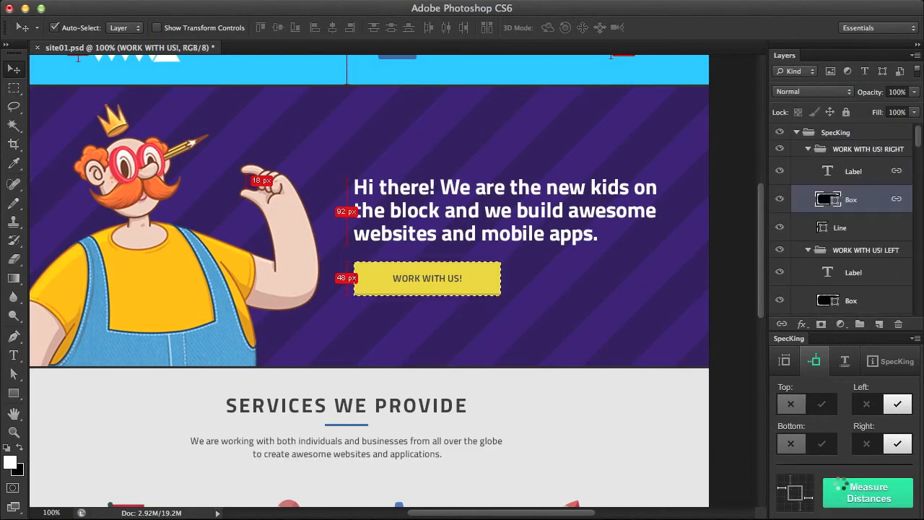
key("ctrl+d")
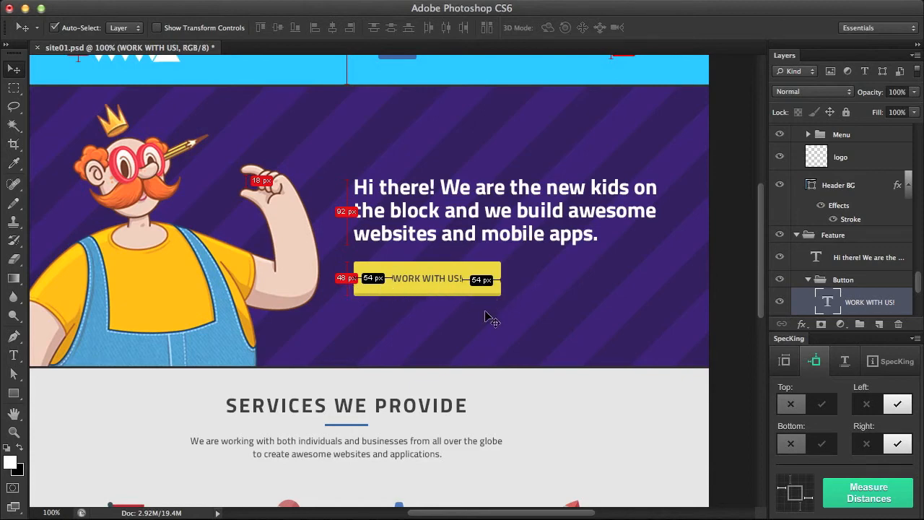
Load the outline of the Services BG layer as a selection
left_click_drag(403, 358, 537, 142)
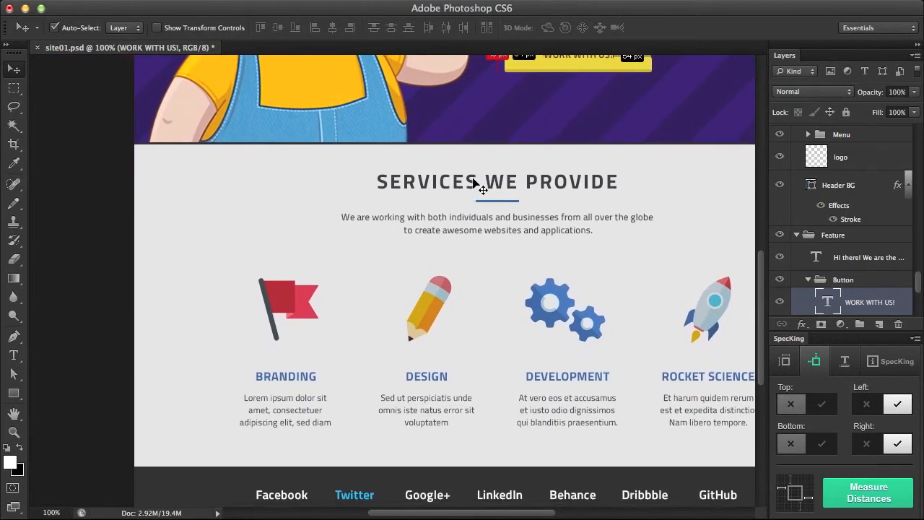
left_click(469, 183)
left_click(493, 273)
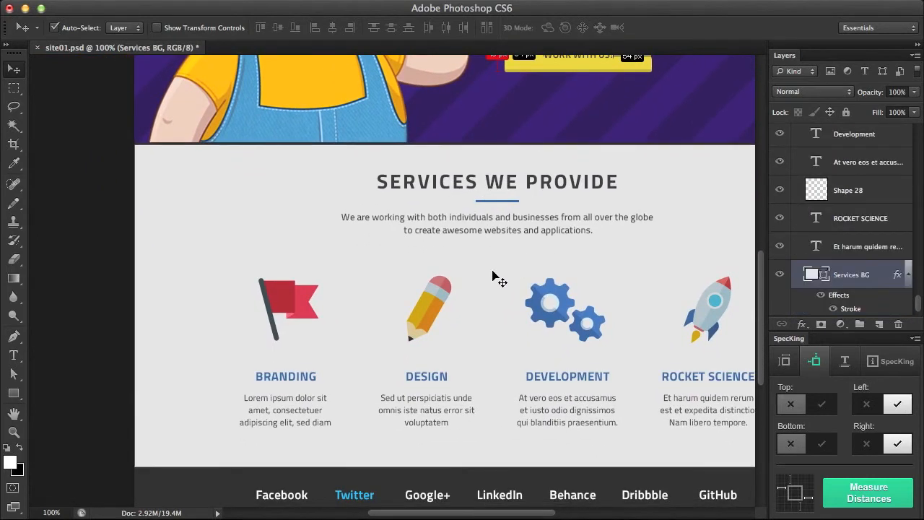
left_click(813, 274, "super")
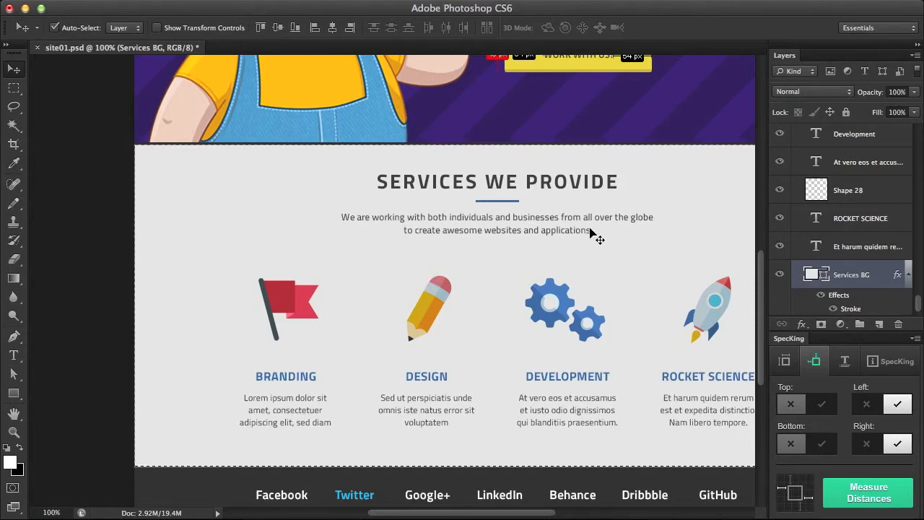
Annotate only the top distance between the SERVICES WE PROVIDE heading and the selected services background
scroll(563, 253, "right", 5)
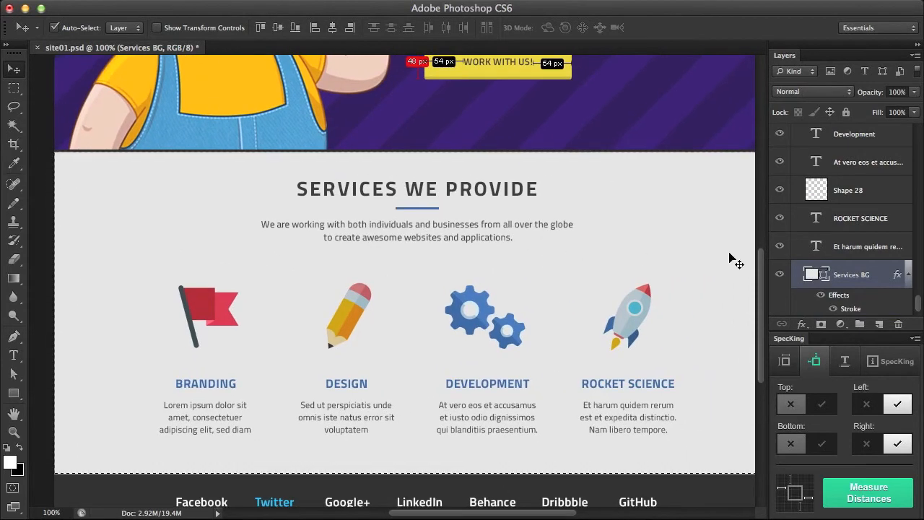
scroll(857, 229, "up", 5)
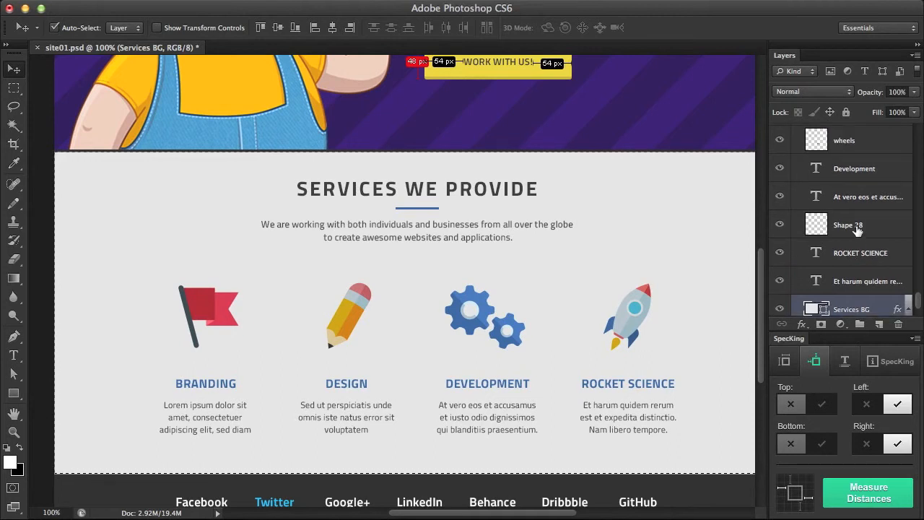
scroll(857, 231, "up", 6)
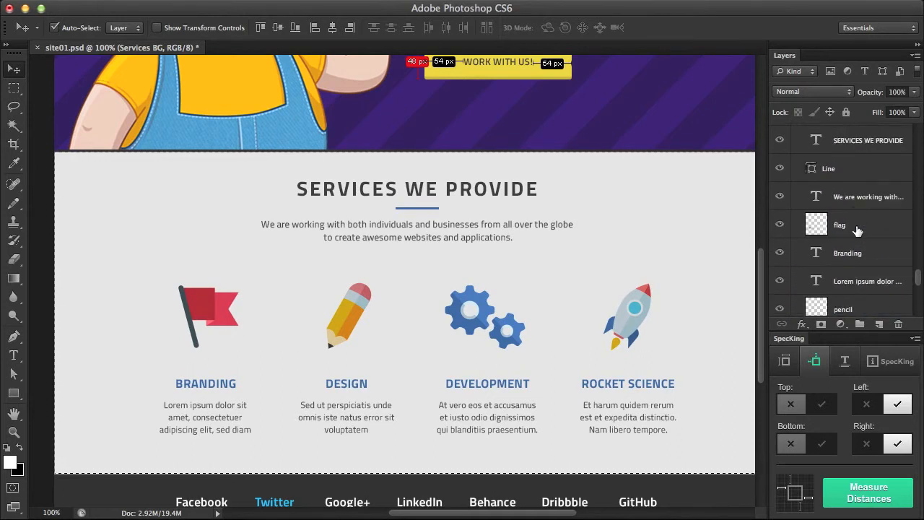
left_click(859, 209)
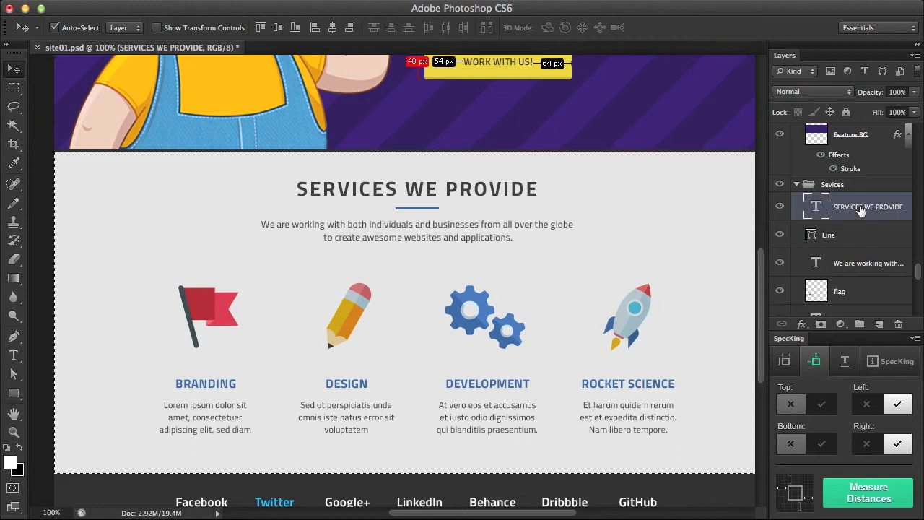
left_click(822, 405)
left_click(867, 443)
left_click(866, 404)
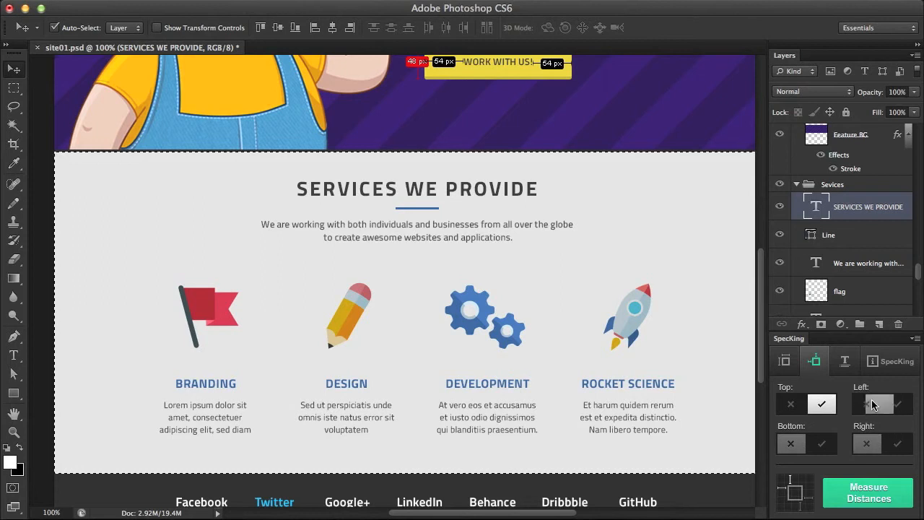
left_click(852, 498)
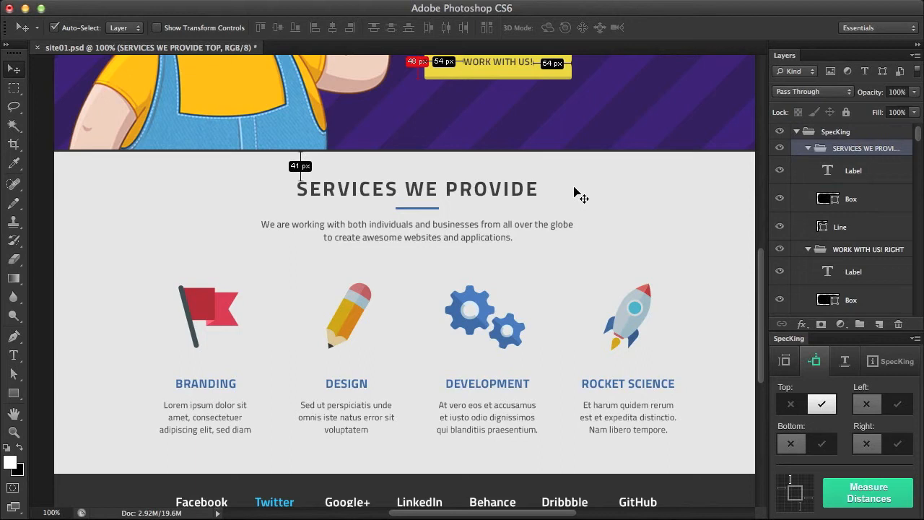
Nudge the SERVICES WE PROVIDE top distance annotation rightwards to the horizontal middle of the heading
key("shift+Right")
key("shift+Right")
key("shift+Right")
key("shift+Right")
key("shift+Right")
key("shift+Right")
key("shift+Right")
key("shift+Right")
key("shift+Right")
key("shift+Right")
key("shift+Right")
key("shift+Right")
key("shift+Right")
key("shift+Right")
key("shift+Right")
key("shift+Right")
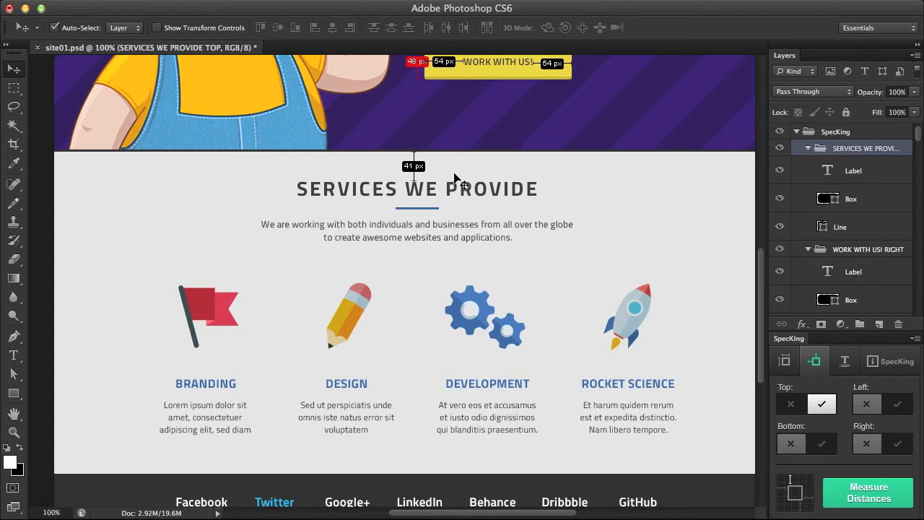
Annotate the top distances from the flag, pencil, wheels and rocket (Shape 28) icons to the edge of the Services BG shape
scroll(455, 202, "down", 5)
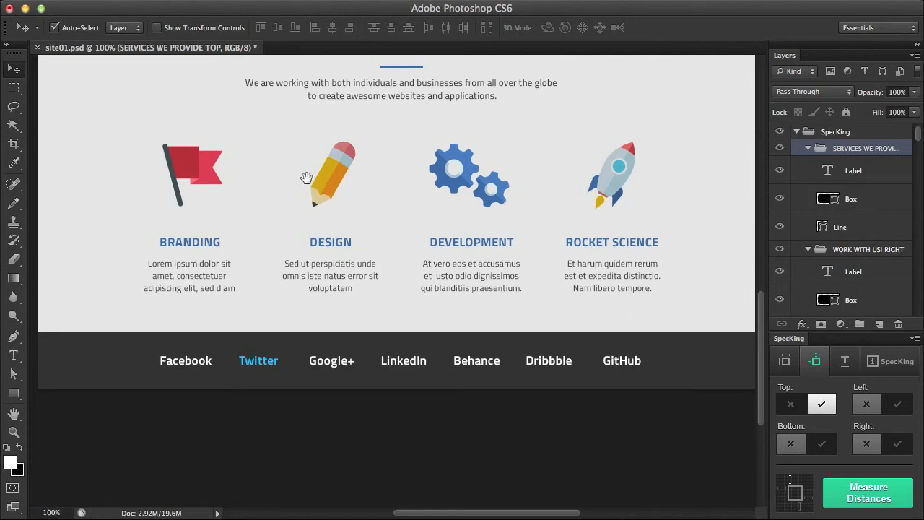
left_click_drag(309, 185, 283, 259)
left_click(179, 258)
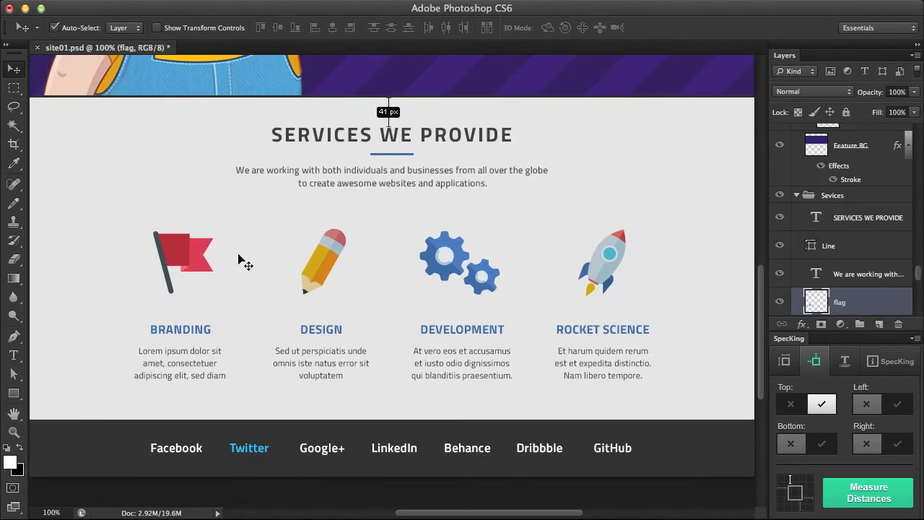
left_click(320, 264, "shift")
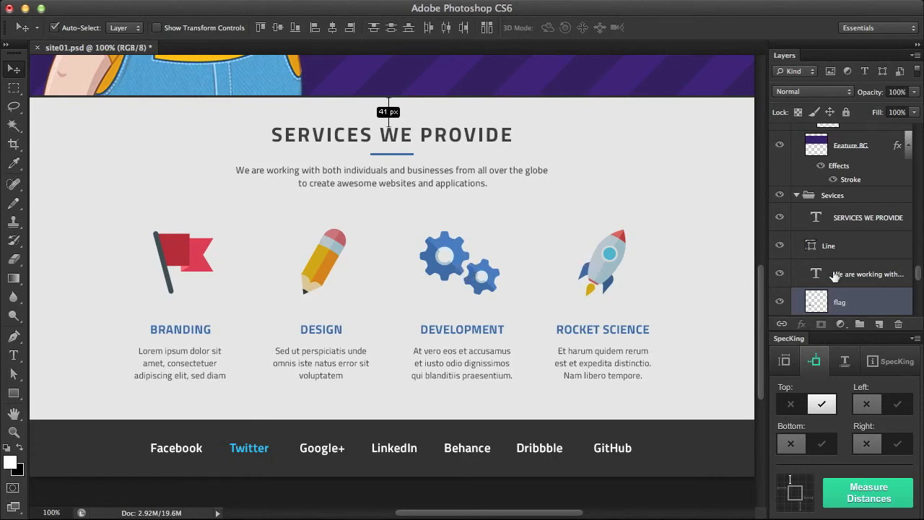
scroll(868, 268, "down", 4)
scroll(868, 268, "down", 2)
left_click(868, 268, "super")
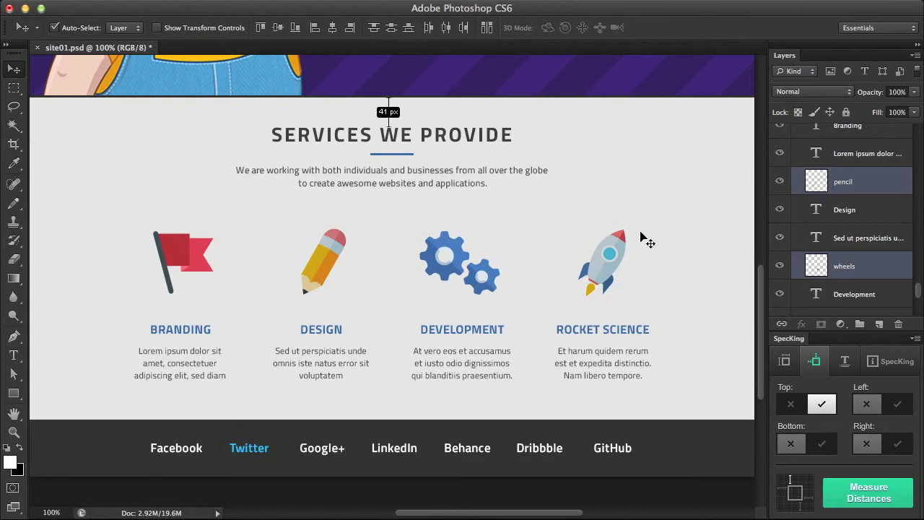
scroll(841, 241, "down", 6)
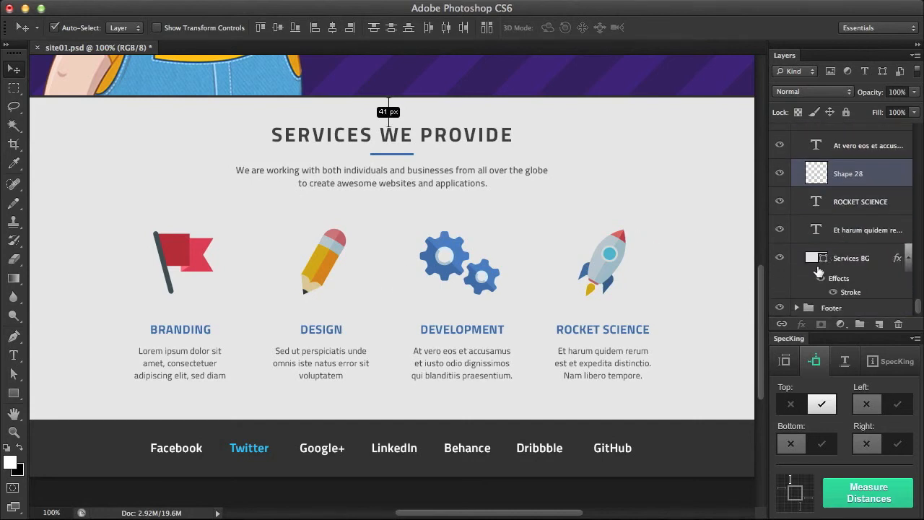
left_click(815, 258, "super")
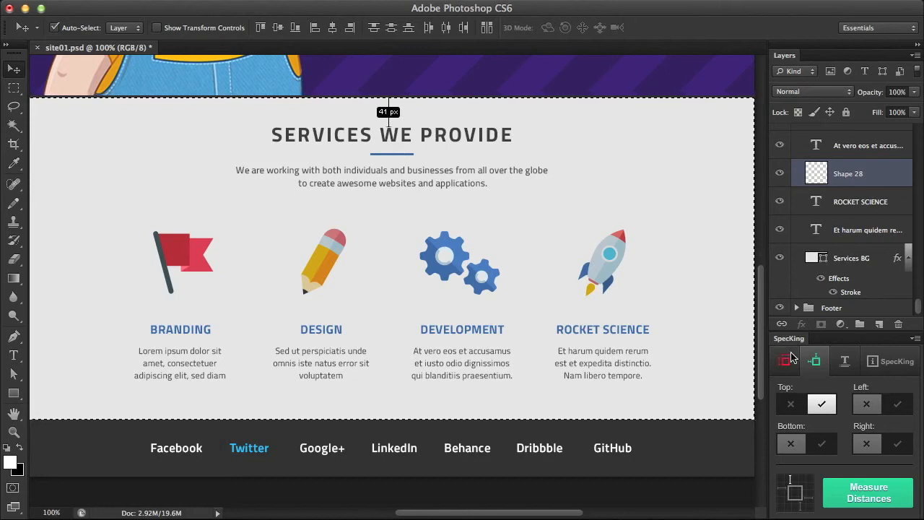
left_click(873, 492)
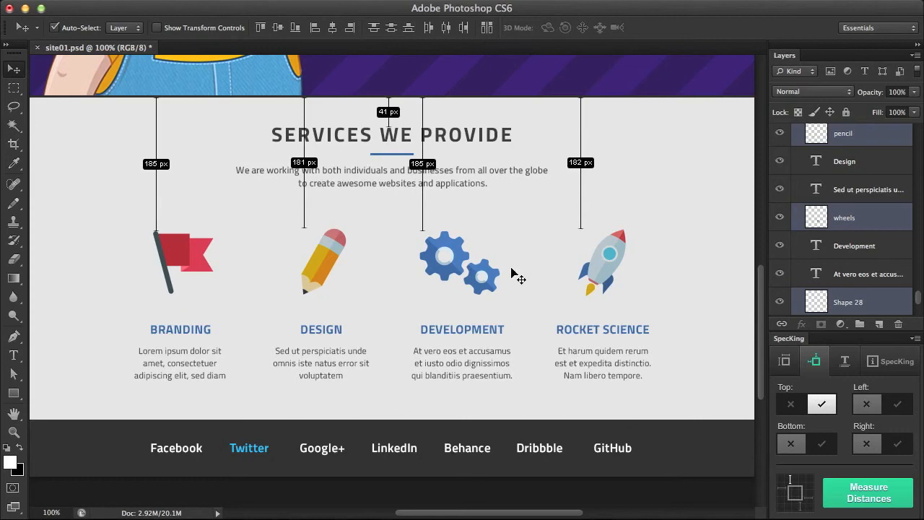
Switch SpecKing from distance measurements to text property annotations
scroll(398, 235, "down", 5)
scroll(398, 236, "left", 2)
left_click_drag(412, 203, 357, 221)
left_click(846, 361)
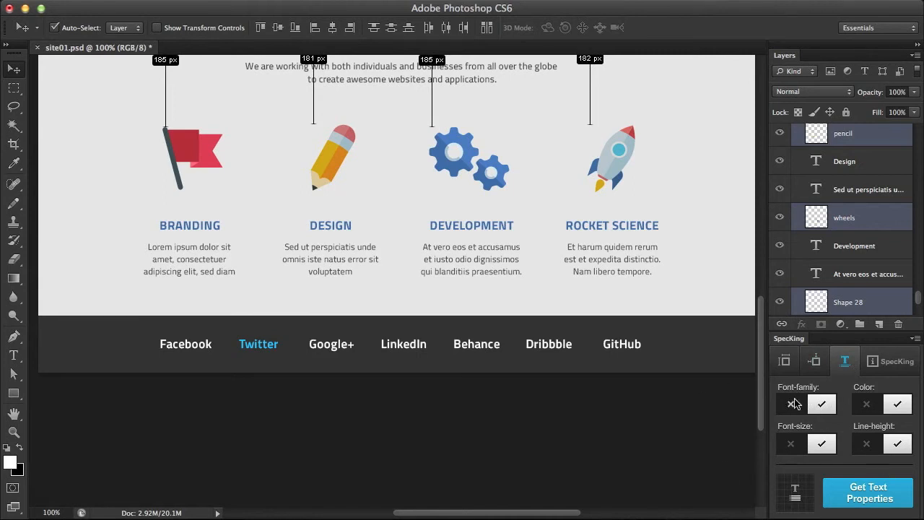
Set the background color to a bright violet-blue and return to the Move tool
left_click(15, 473)
left_click(548, 185)
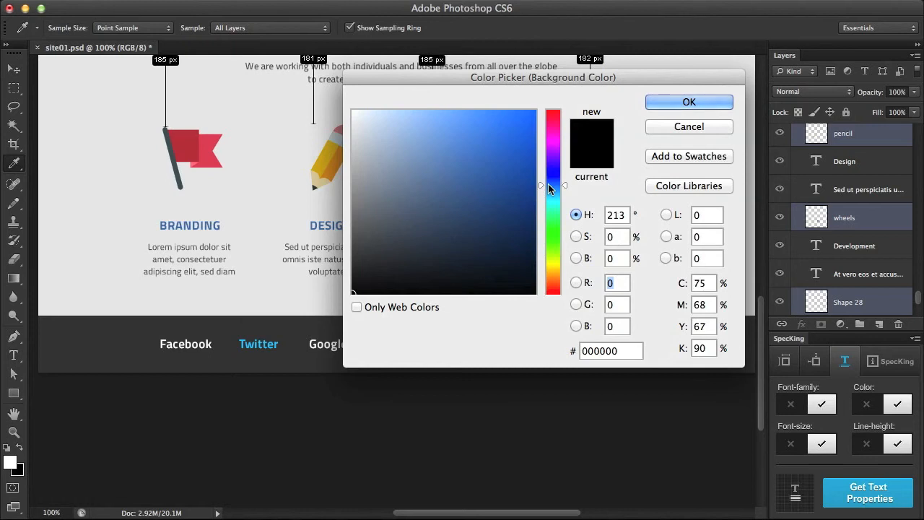
left_click_drag(547, 185, 552, 175)
mouse_move(486, 146)
left_mouse_down()
mouse_move(458, 109)
mouse_move(485, 107)
left_mouse_up()
left_click(659, 99)
key("v")
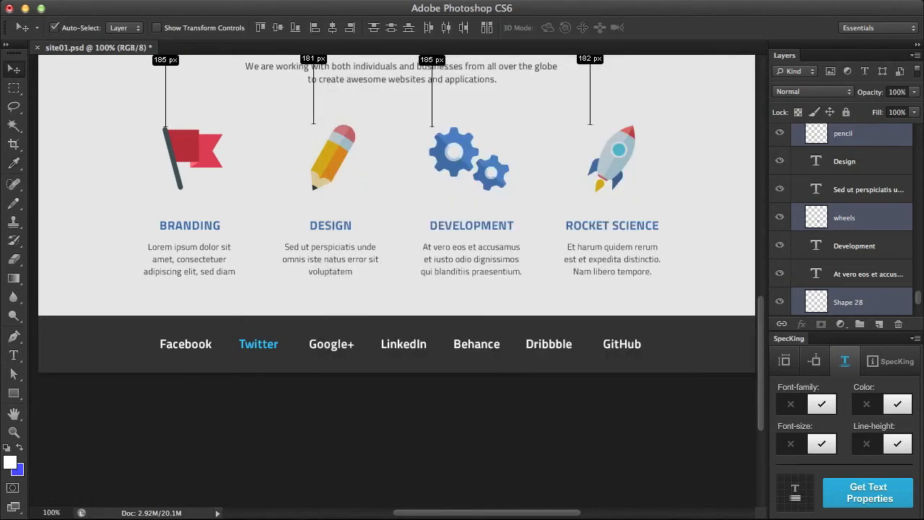
Set the foreground color to black (000000)
left_click(9, 461)
left_click(445, 215)
left_click_drag(404, 241, 334, 292)
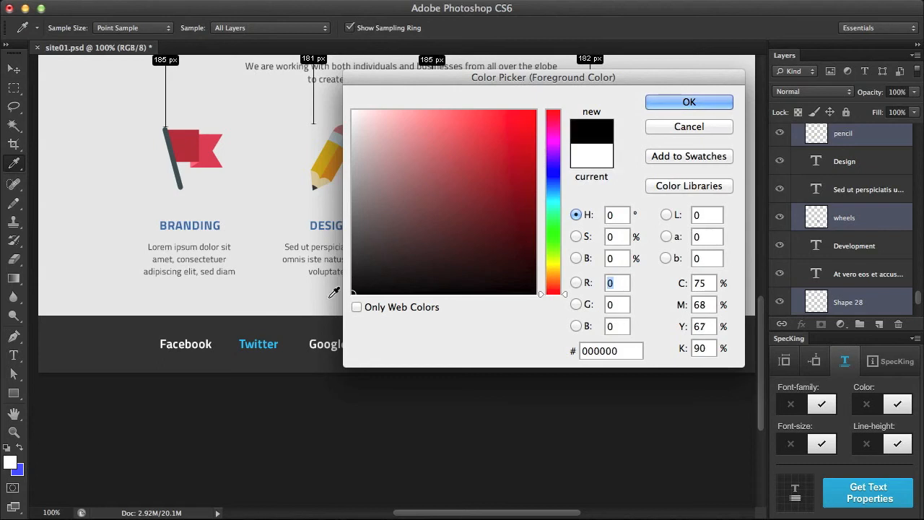
left_click(706, 101)
Annotate the "Hi there! We are the new kids on the block" headline with its font family, size, color and line height
left_click_drag(252, 238, 266, 317)
left_click_drag(323, 309, 336, 320)
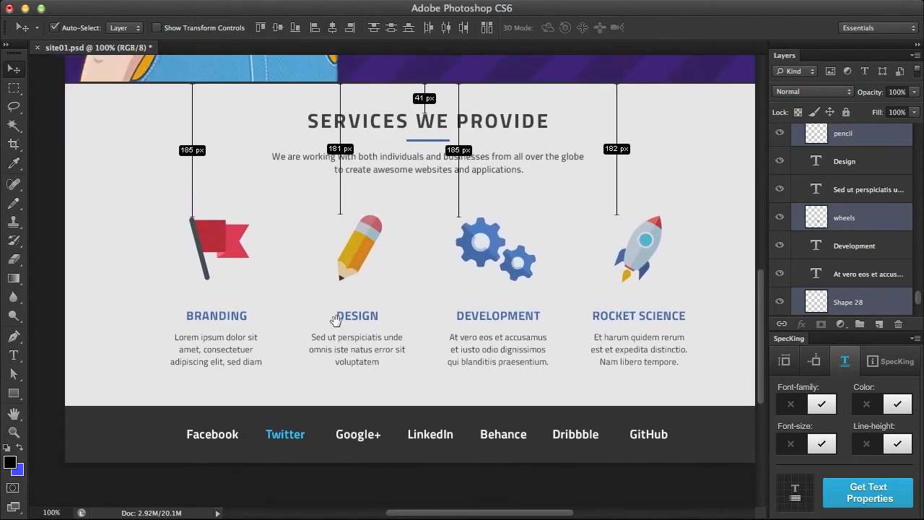
left_click_drag(615, 145, 472, 449)
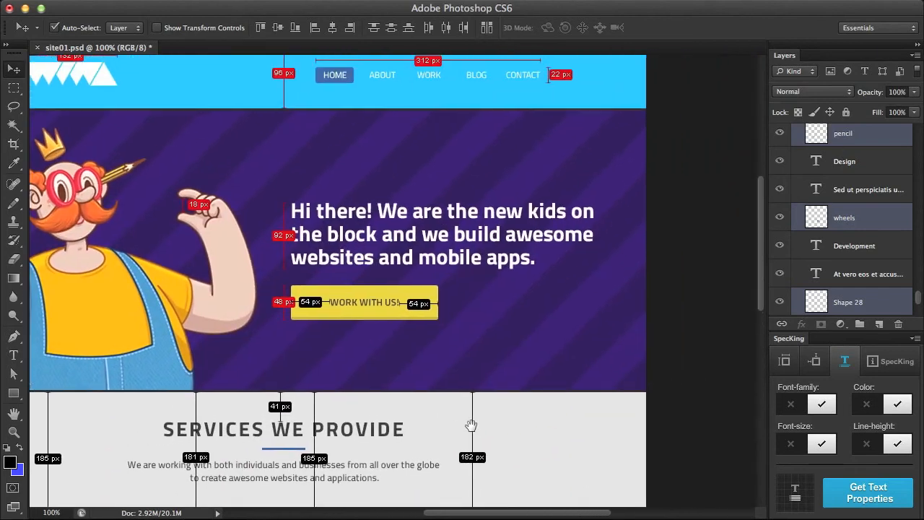
left_click(439, 219)
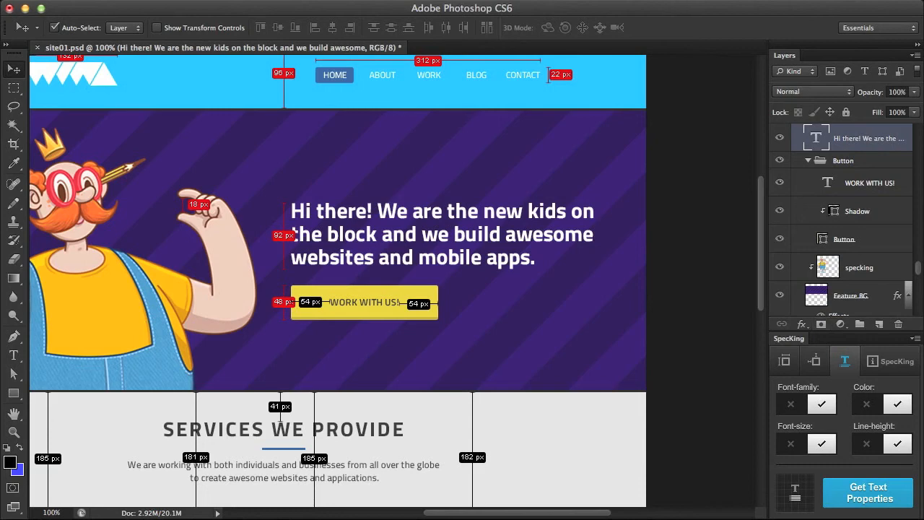
left_click(877, 496)
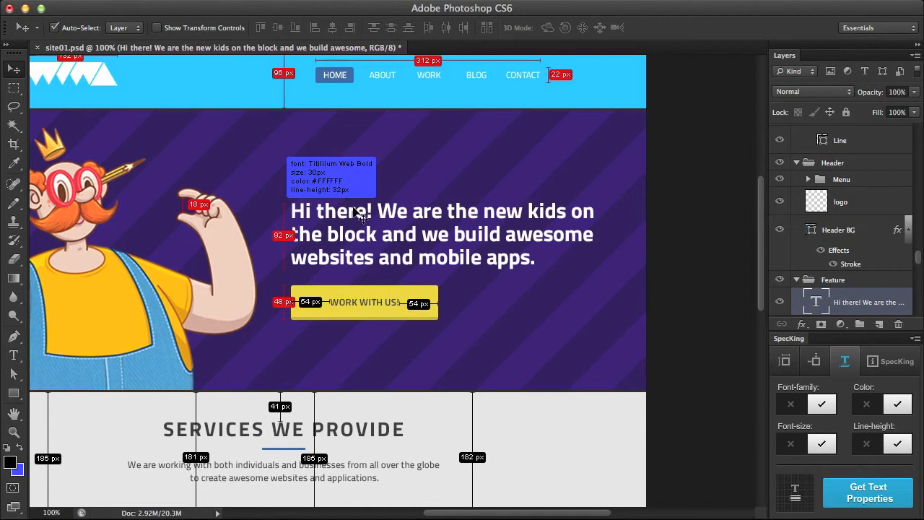
Annotate the BRANDING and SERVICES WE PROVIDE headings with only their font size and color
left_click_drag(322, 324, 426, 209)
left_click_drag(422, 330, 460, 129)
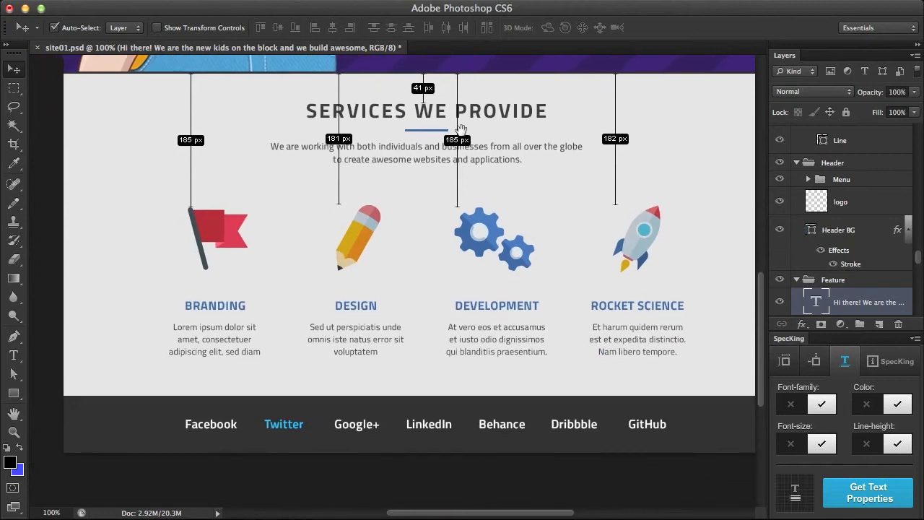
left_click(227, 312)
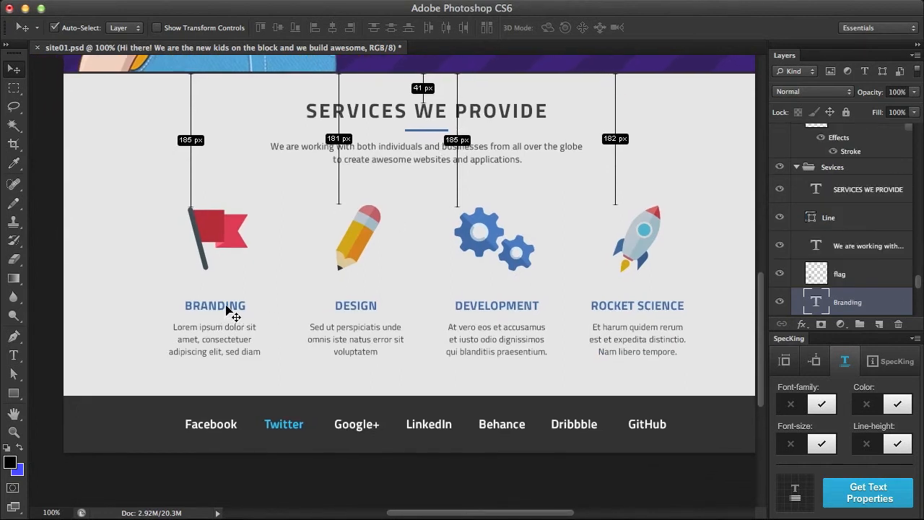
left_click(323, 121, "shift")
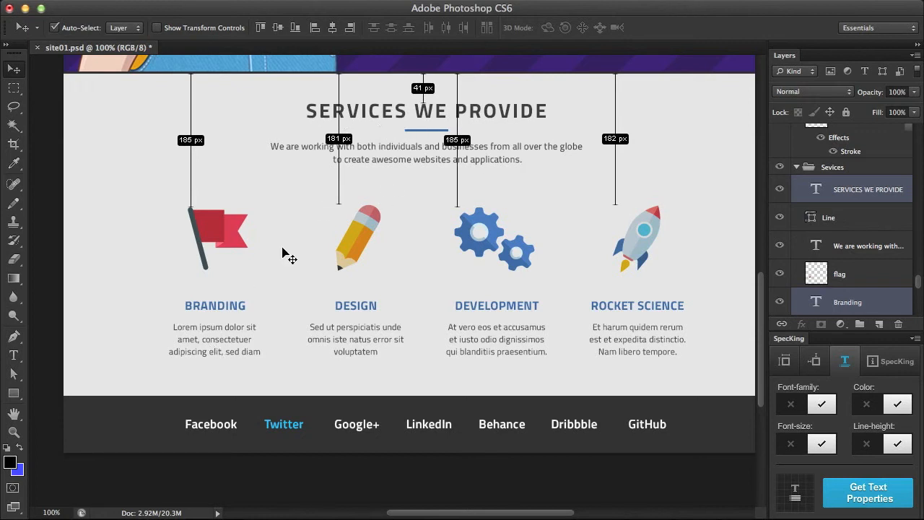
left_click(792, 405)
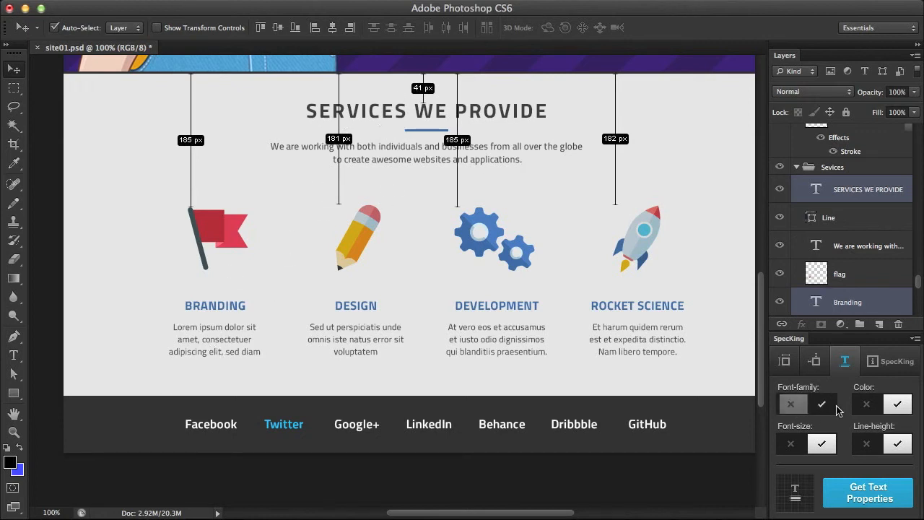
left_click(868, 444)
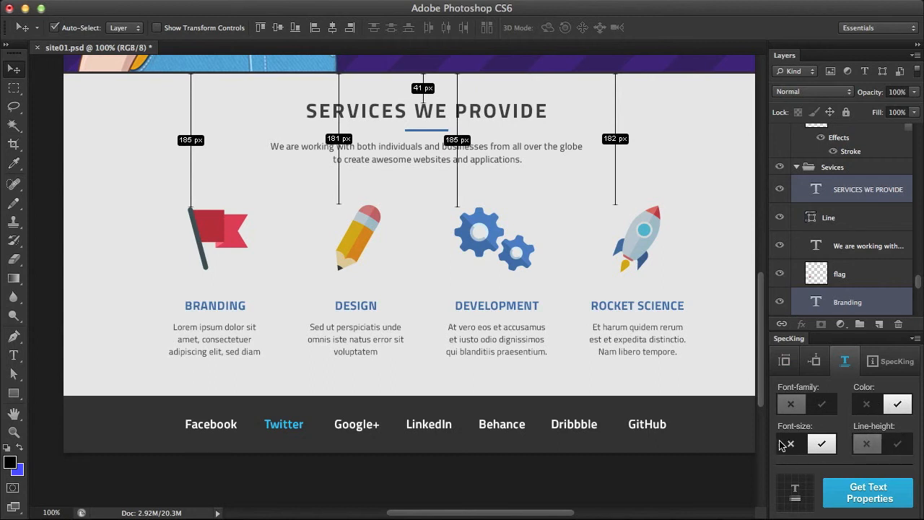
left_click(860, 495)
left_click(860, 490)
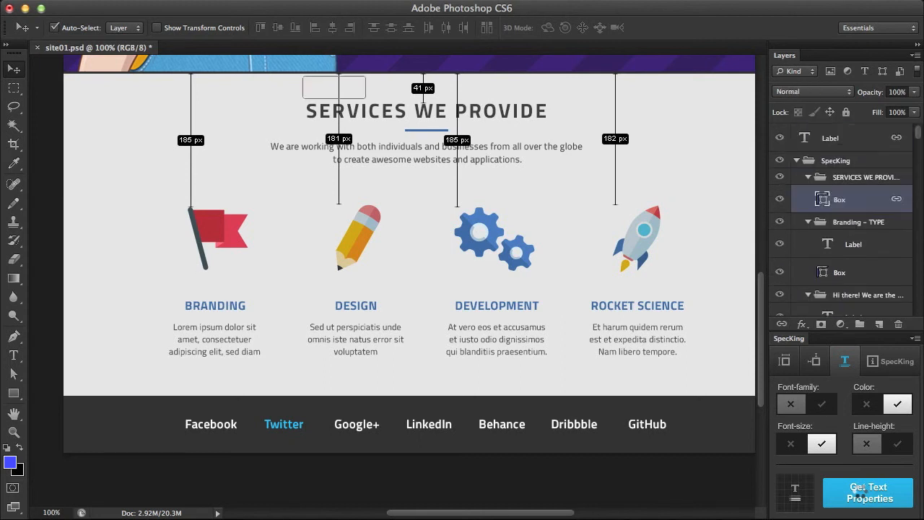
Move the BRANDING text label to the left of its heading and the SERVICES WE PROVIDE label to the right end of its heading
left_click(262, 277)
left_click(229, 289)
left_click_drag(227, 285, 162, 306)
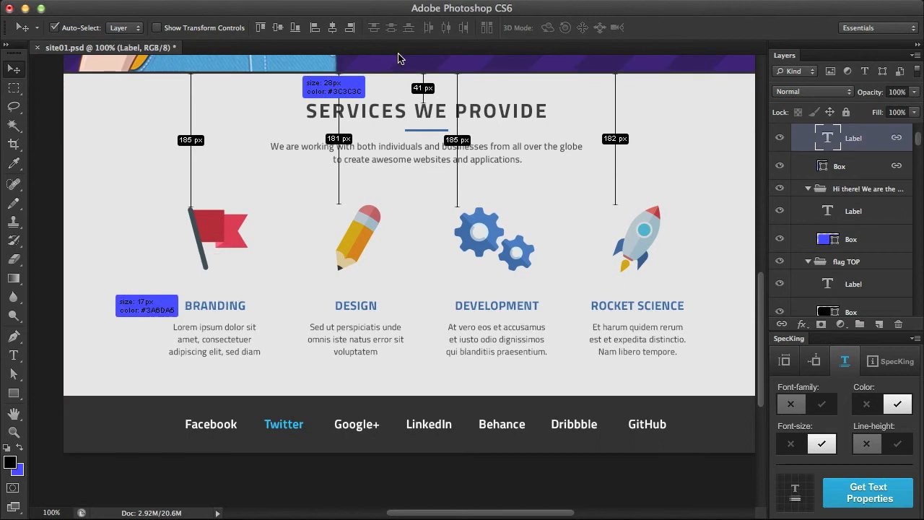
left_click_drag(326, 96, 556, 124)
Annotate the paragraph under DEVELOPMENT with font family, size, color and line height, and move the label to the paragraph's lower right
scroll(567, 258, "down", 5)
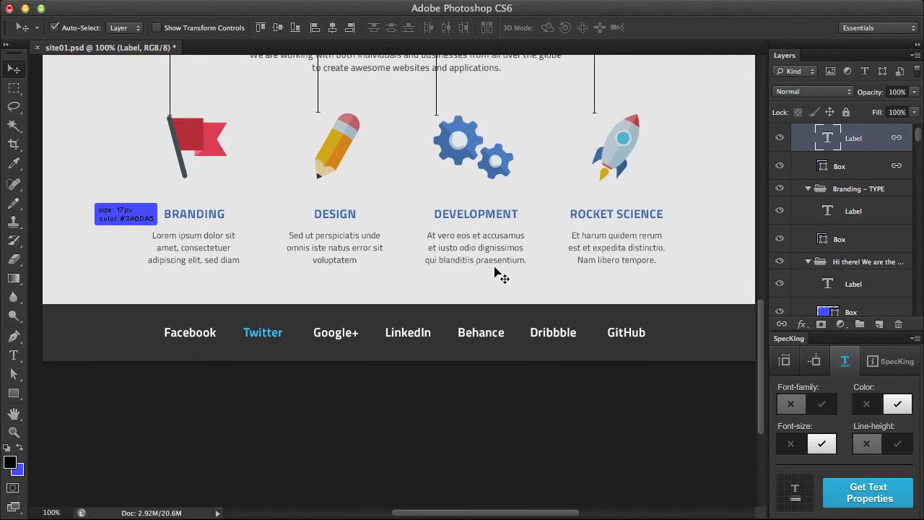
left_click(453, 248)
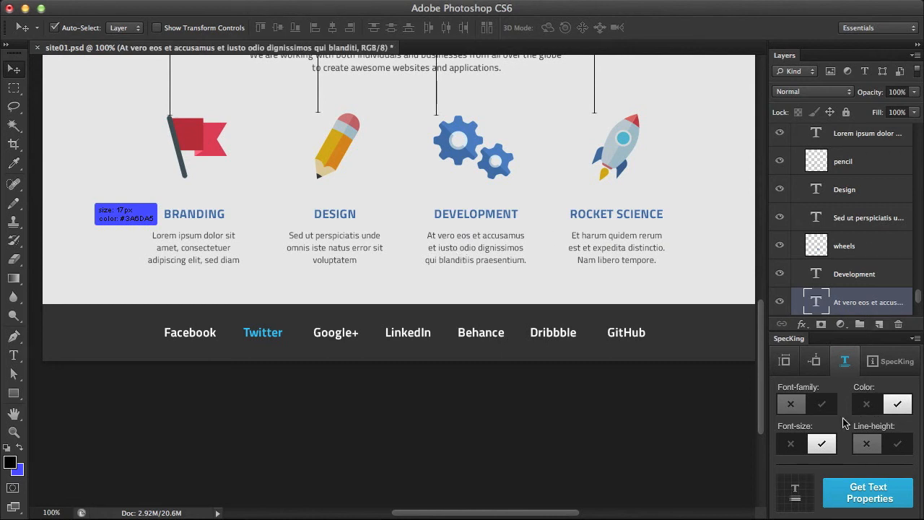
left_click(822, 406)
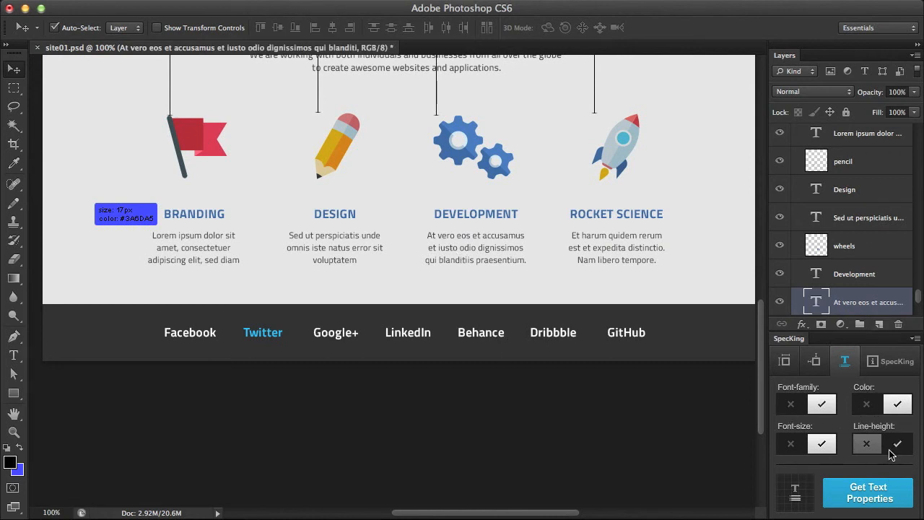
left_click(894, 443)
left_click(869, 488)
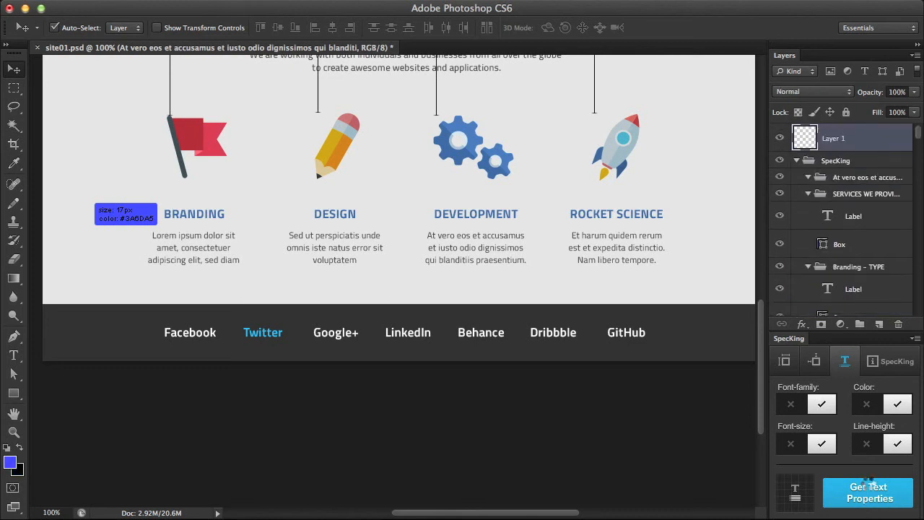
left_click_drag(495, 216, 533, 277)
Annotate the Twitter link in the footer with only its text color
left_click_drag(529, 332, 536, 242)
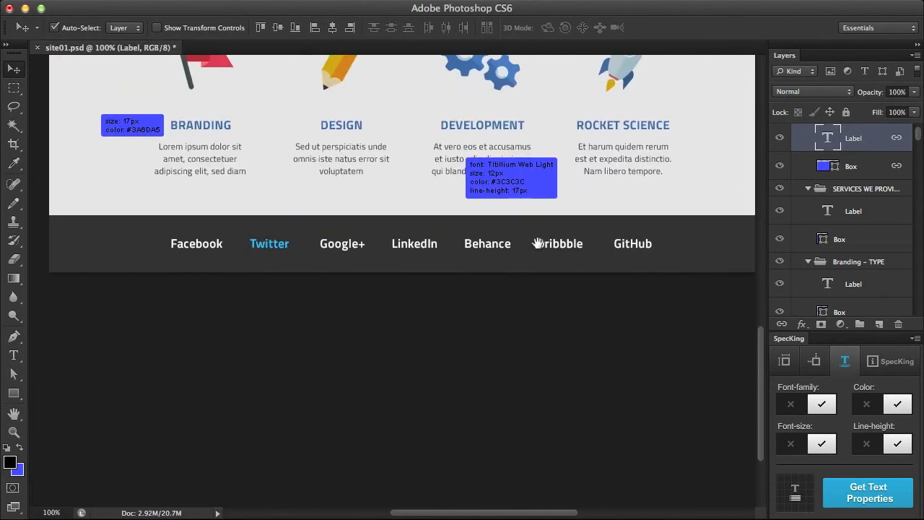
left_click(270, 250)
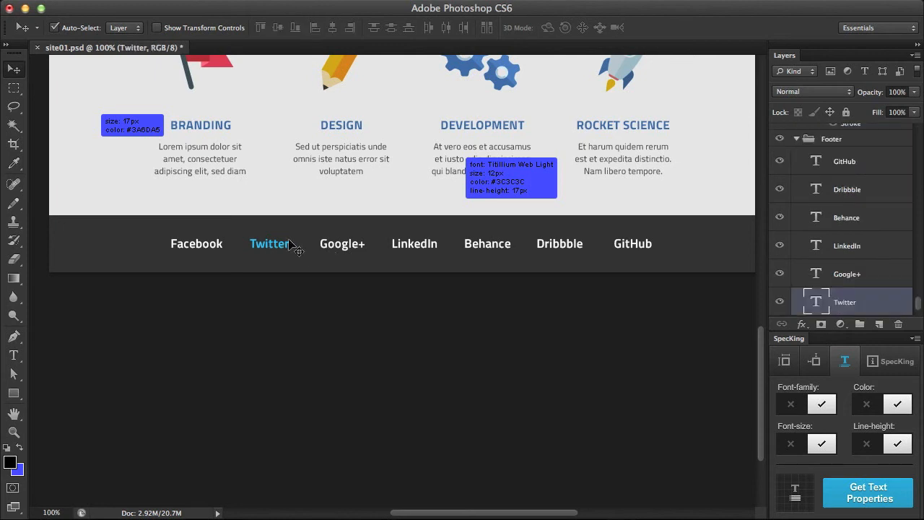
left_click(790, 403)
left_click(790, 443)
left_click(867, 443)
left_click(866, 500)
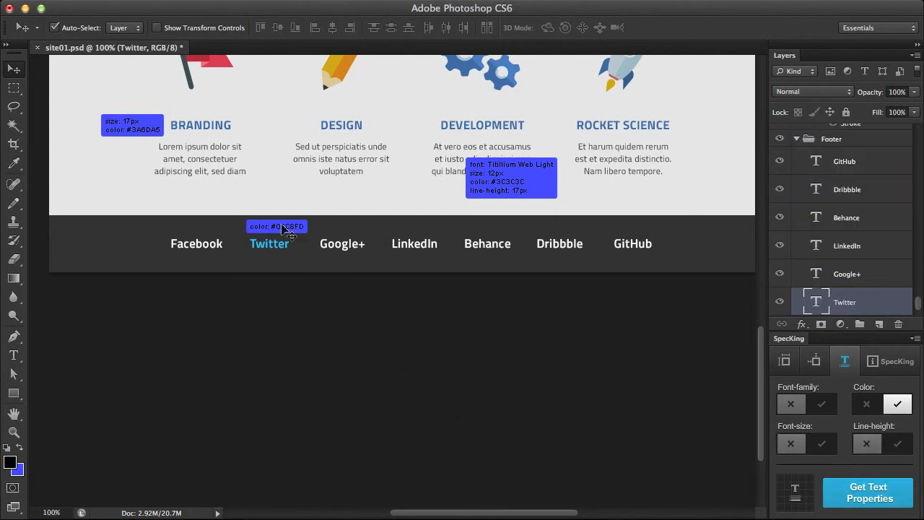
Annotate the ABOUT navigation link with its font family, size and color, and move the label just below the navigation
left_click_drag(449, 194, 382, 416)
left_click_drag(476, 124, 485, 347)
left_click_drag(493, 239, 560, 365)
left_click_drag(545, 323, 493, 291)
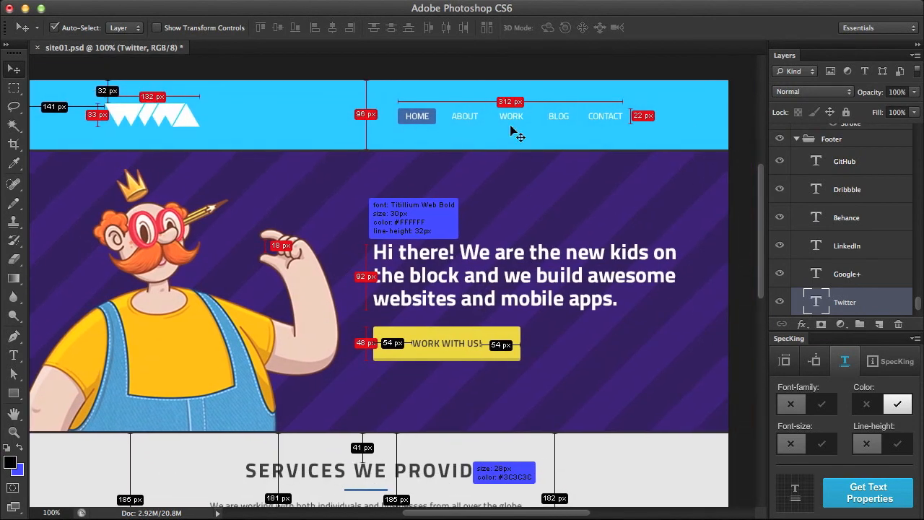
left_click(469, 118)
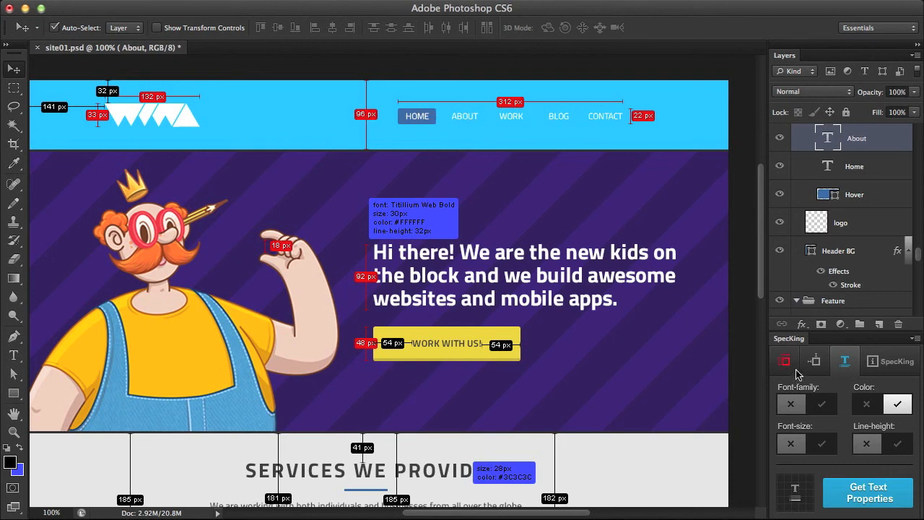
left_click(817, 406)
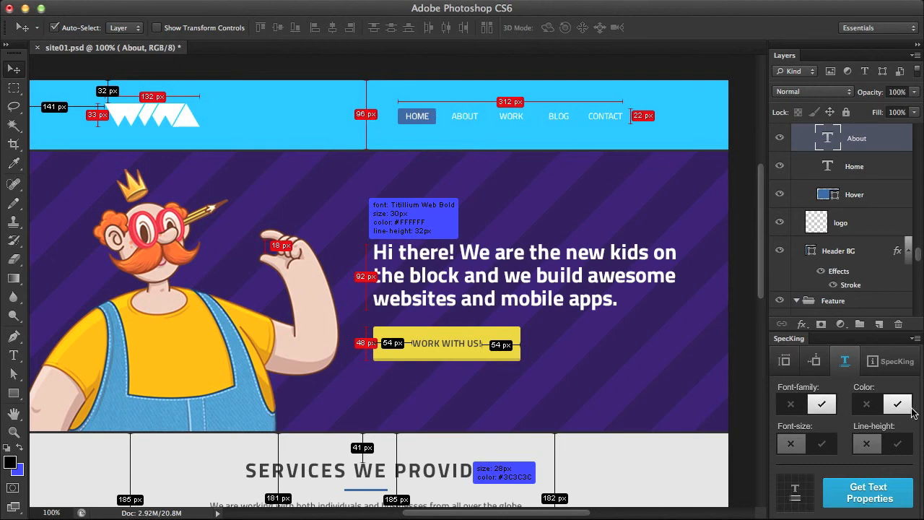
left_click(820, 444)
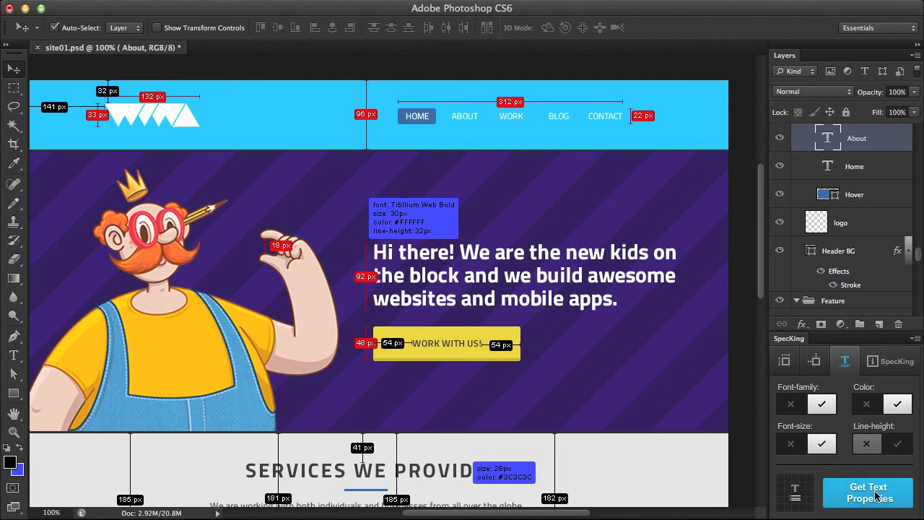
left_click(877, 494)
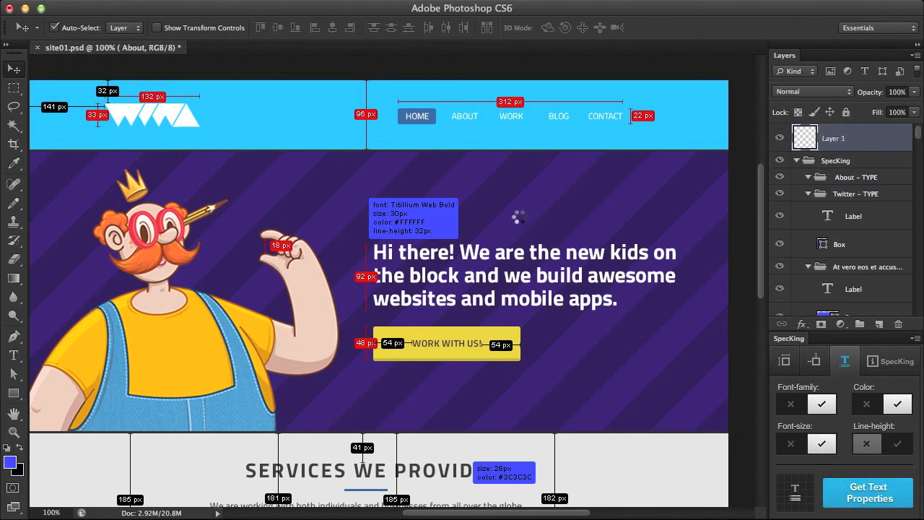
left_click_drag(510, 110, 510, 152)
Move the whole height annotation of the WORK WITH US! button from its left side to just beyond its right edge
left_click_drag(522, 210, 546, 154)
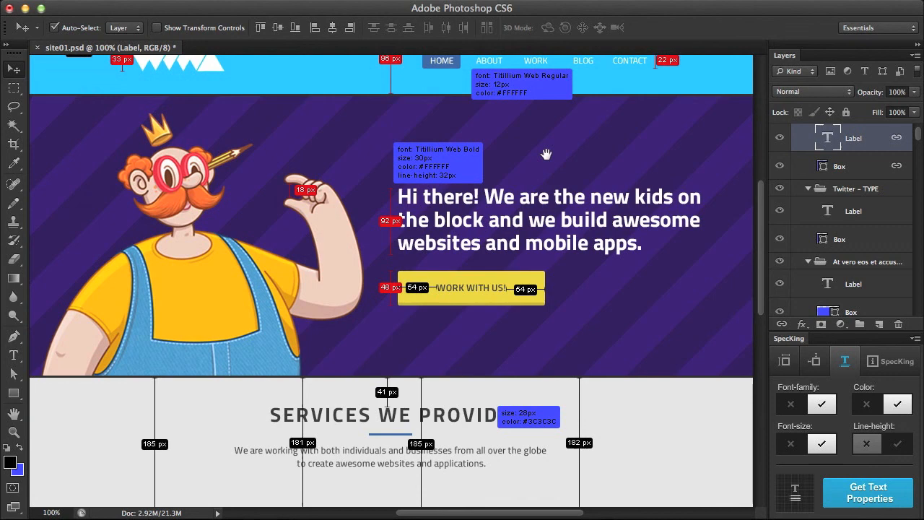
left_click(386, 287)
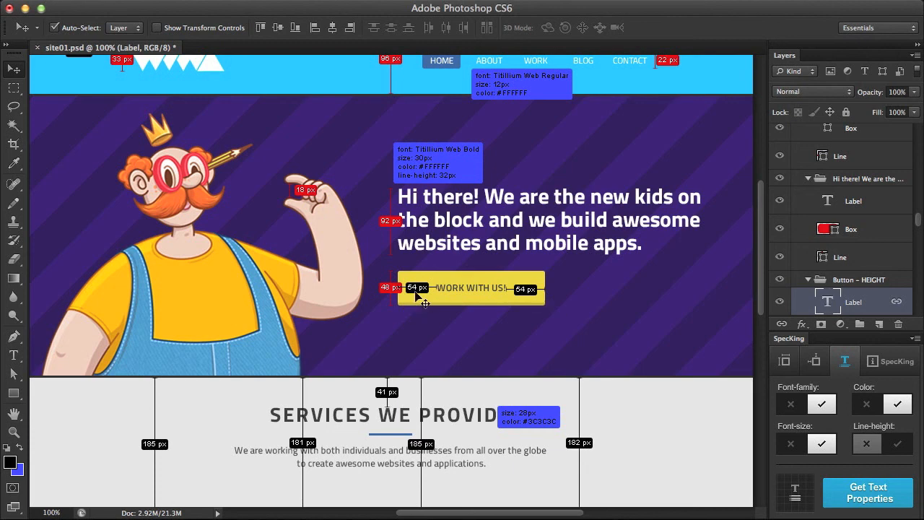
scroll(414, 289, "down", 3)
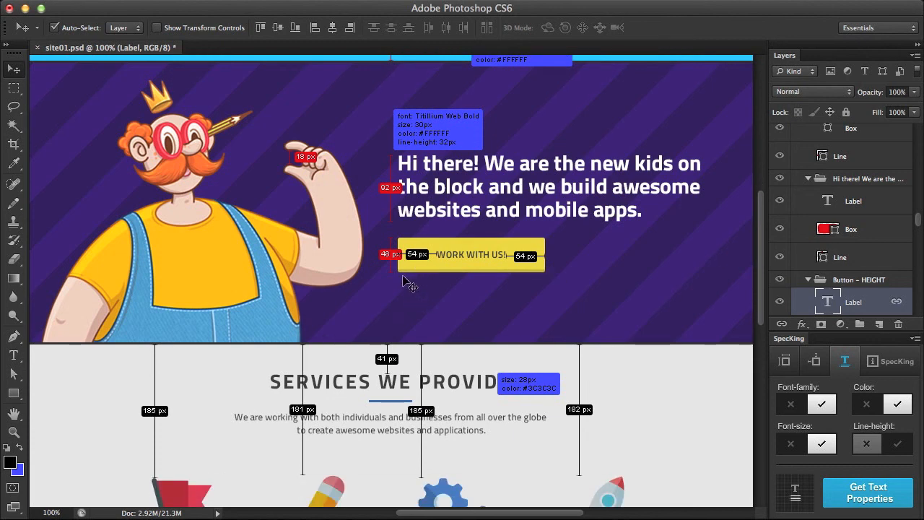
left_click(830, 279)
key("shift+Right")
key("shift+Right")
key("shift+Right")
key("shift+Right")
key("shift+Right")
key("shift+Right")
key("shift+Right")
key("shift+Right")
key("shift+Right")
key("shift+Right")
key("shift+Right")
key("shift+Right")
key("shift+Right")
key("shift+Right")
key("shift+Right")
key("shift+Right")
key("shift+Right")
key("shift+Right")
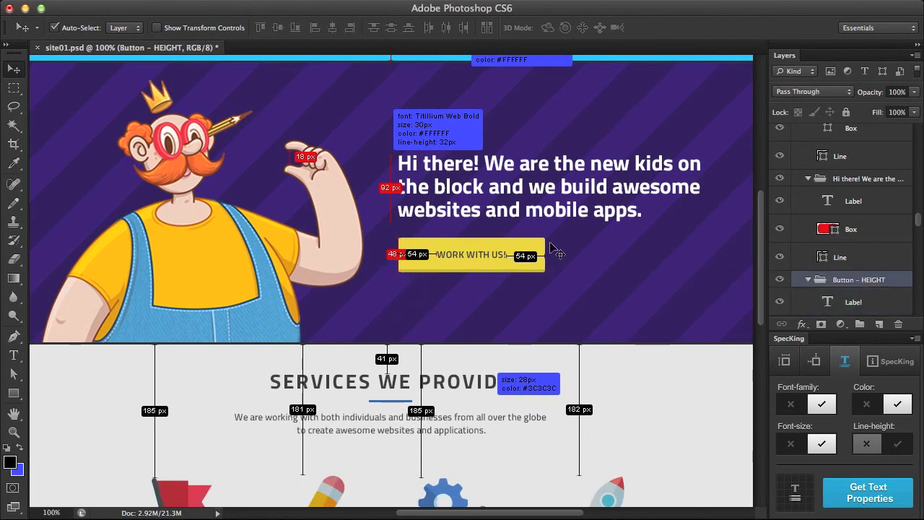
key("shift+Right")
key("shift+Right")
key("shift+Right")
key("shift+Right")
key("shift+Right")
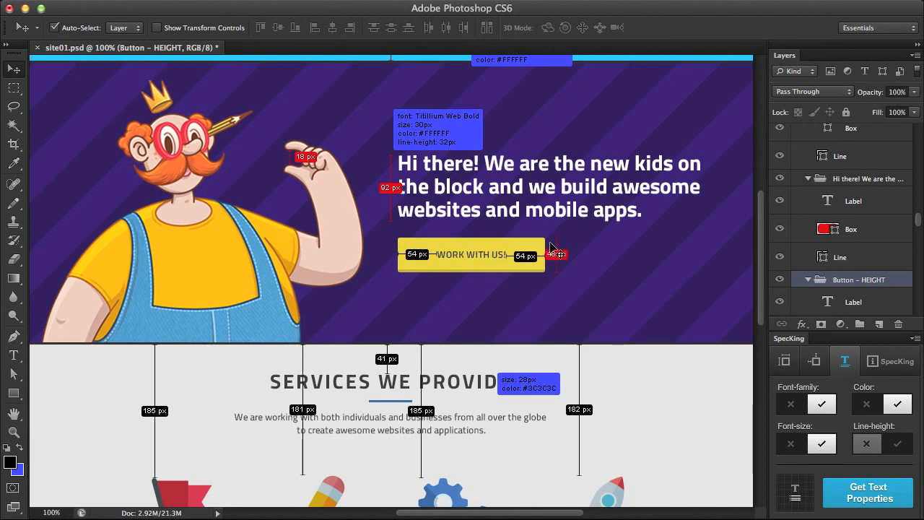
left_click_drag(585, 324, 597, 398)
key("super+minus")
key("super+minus")
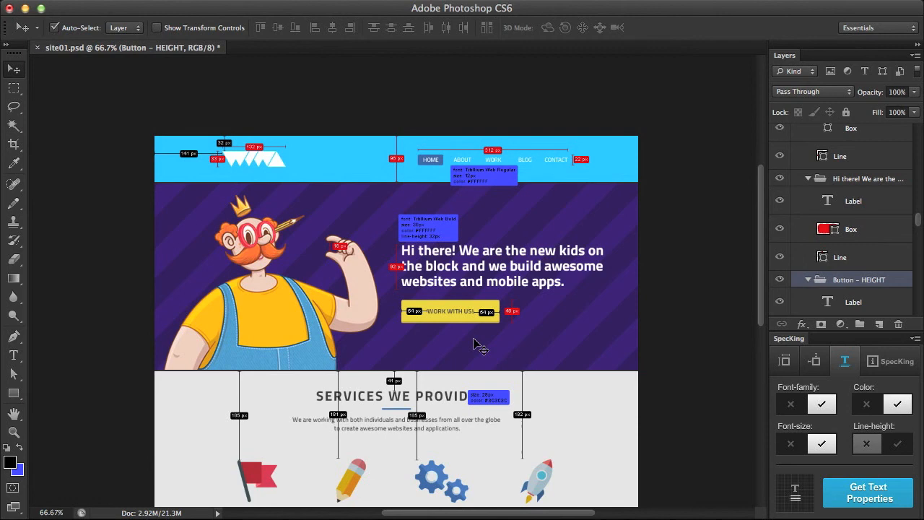